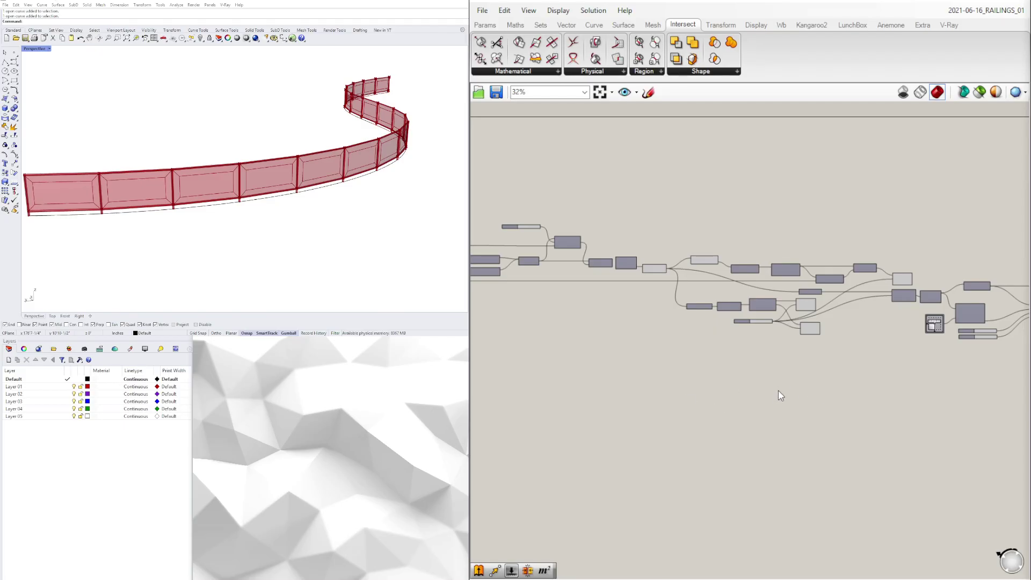
# Step: Examine which parts of the railing panels the final Loft and Boundary Surfaces components generate
pyautogui.scroll(5, 800, 348)
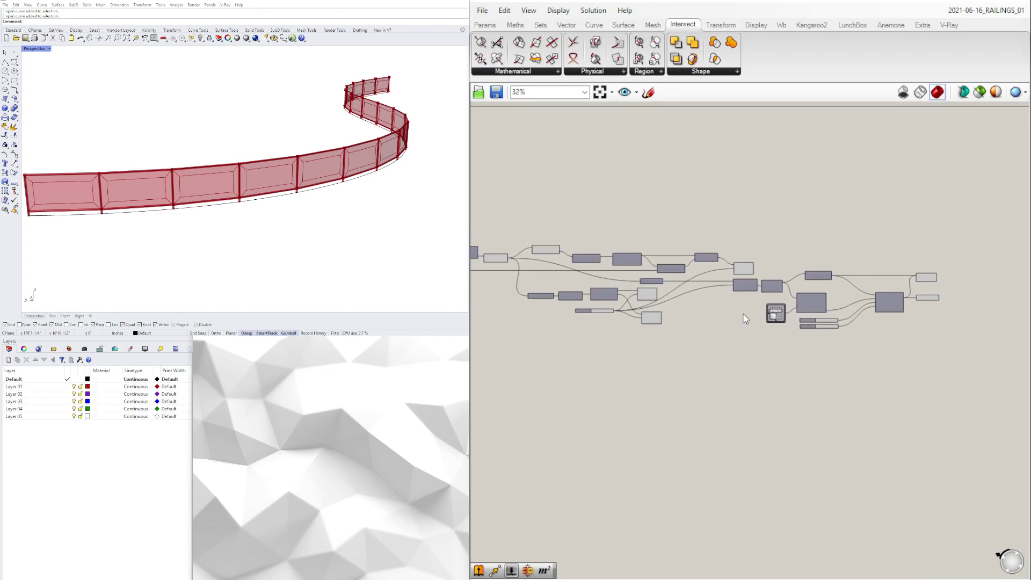
pyautogui.moveTo(969, 259); pyautogui.dragTo(982, 259)
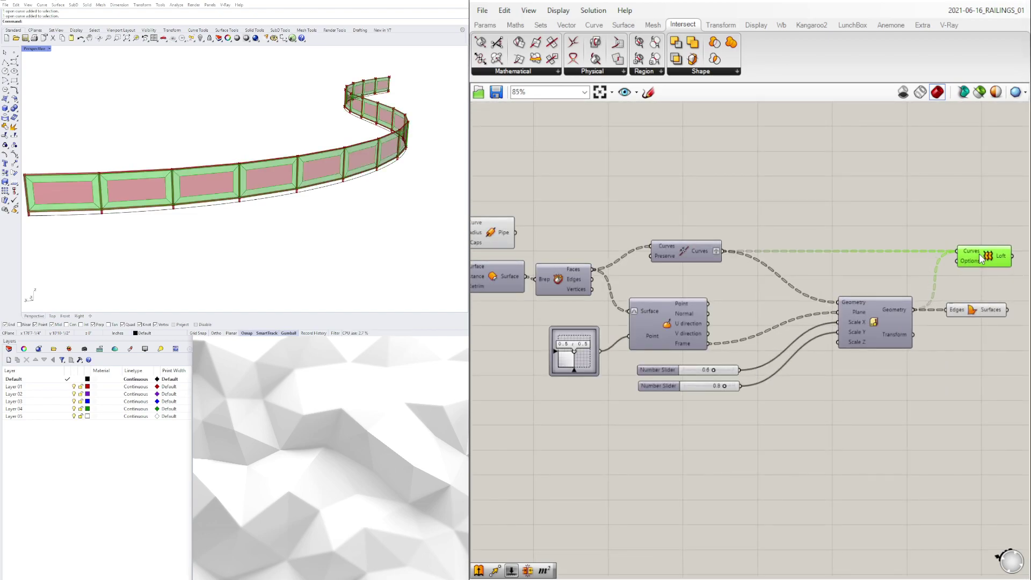
pyautogui.click(986, 310)
pyautogui.moveTo(986, 310); pyautogui.dragTo(992, 311)
pyautogui.click(962, 211)
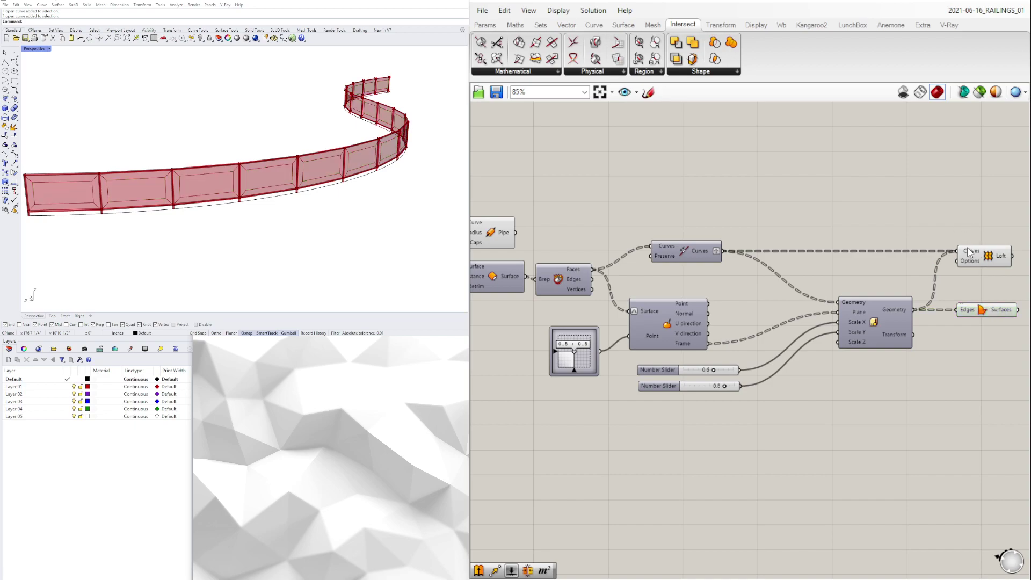
pyautogui.moveTo(969, 252); pyautogui.dragTo(983, 251)
pyautogui.click(966, 218)
pyautogui.click(986, 310)
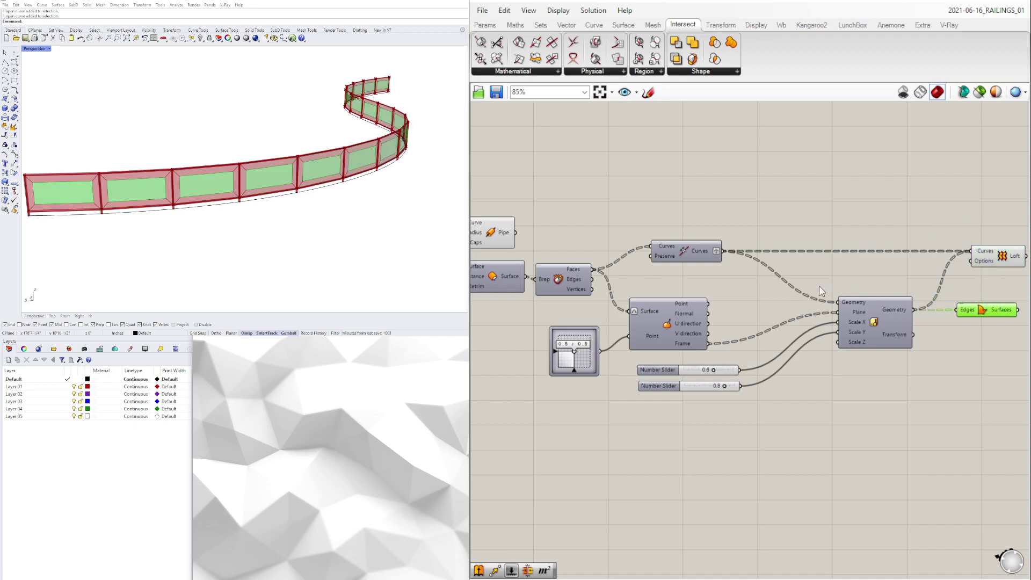
# Step: Examine the input Curve parameter at the start of the definition and the matching base curve under the railing in the Rhino viewport
pyautogui.scroll(-5, 819, 286)
pyautogui.scroll(2, 858, 333)
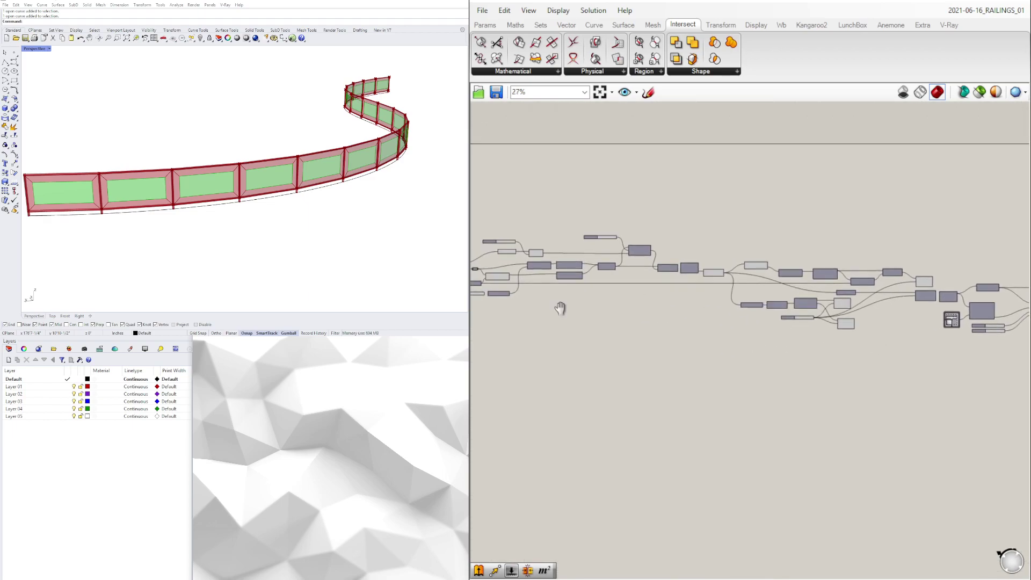
pyautogui.scroll(7, 706, 295)
pyautogui.moveTo(714, 271); pyautogui.dragTo(625, 244)
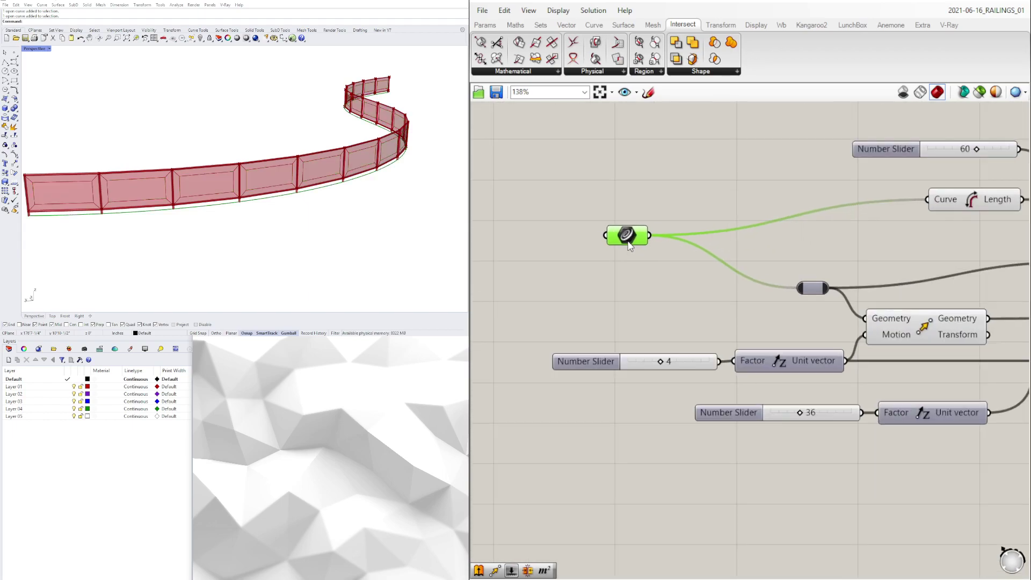
pyautogui.click(647, 207)
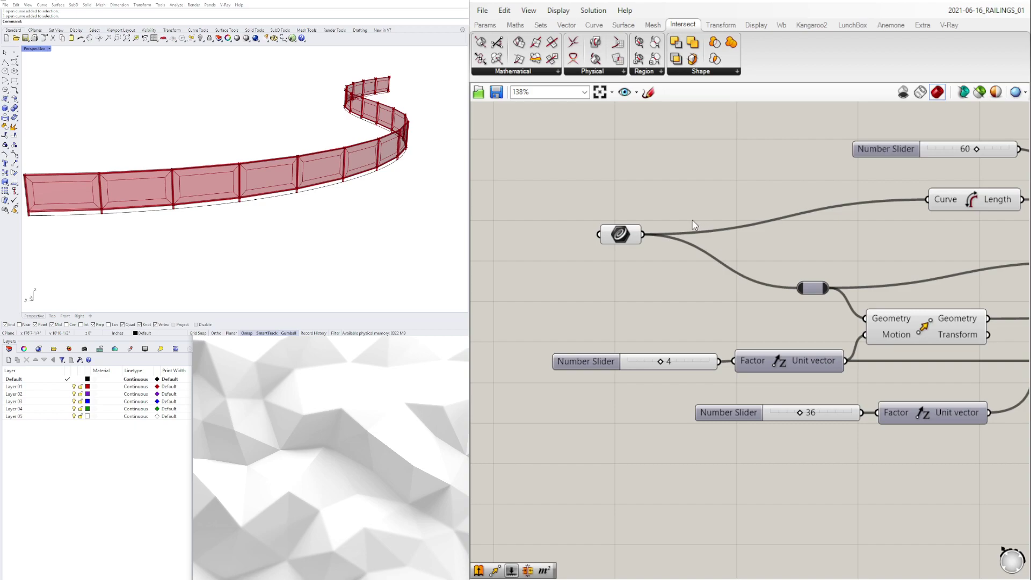
pyautogui.click(226, 204)
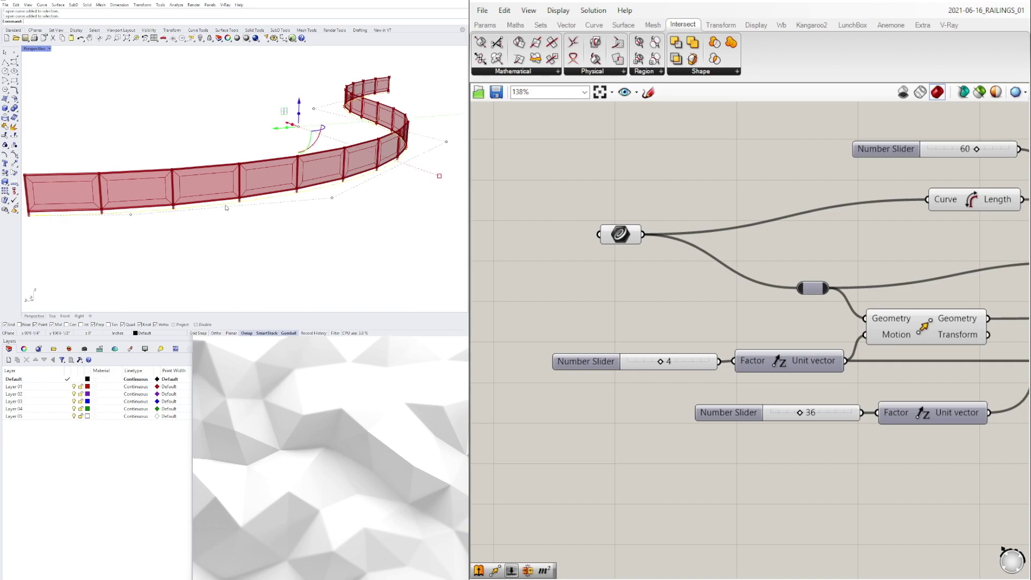
pyautogui.scroll(-3, 226, 206)
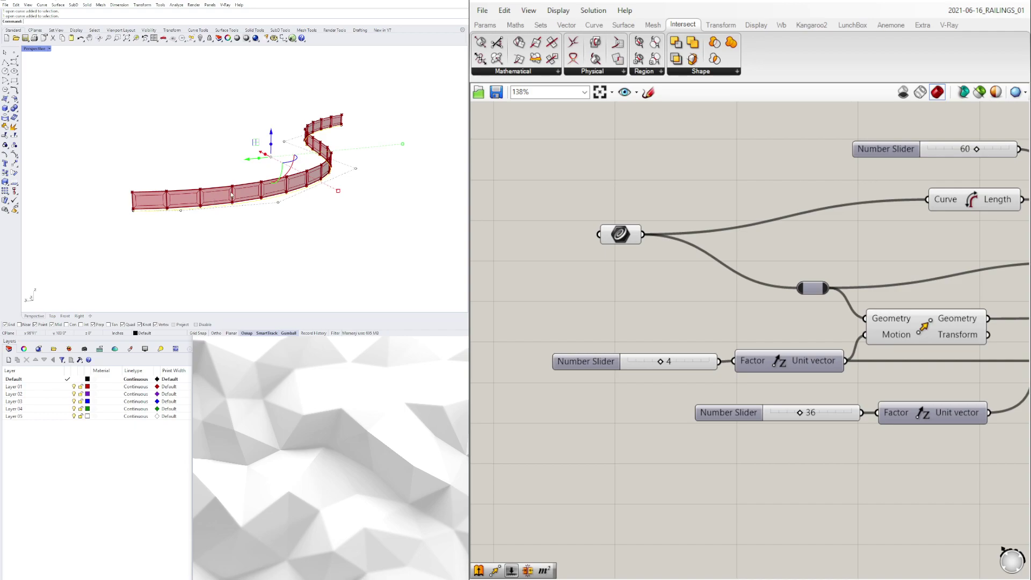
pyautogui.scroll(2, 207, 198)
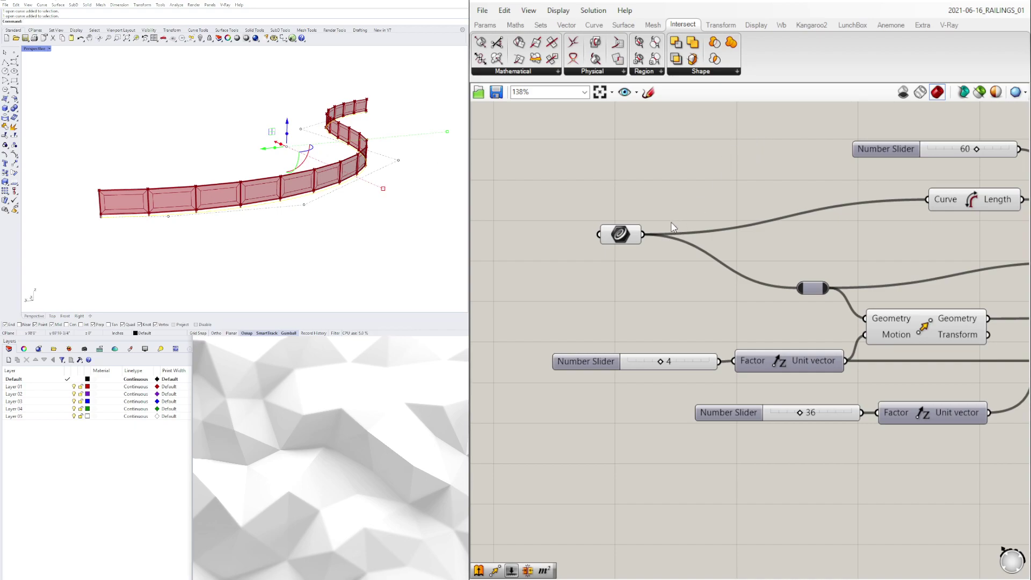
pyautogui.click(623, 233)
pyautogui.click(678, 193)
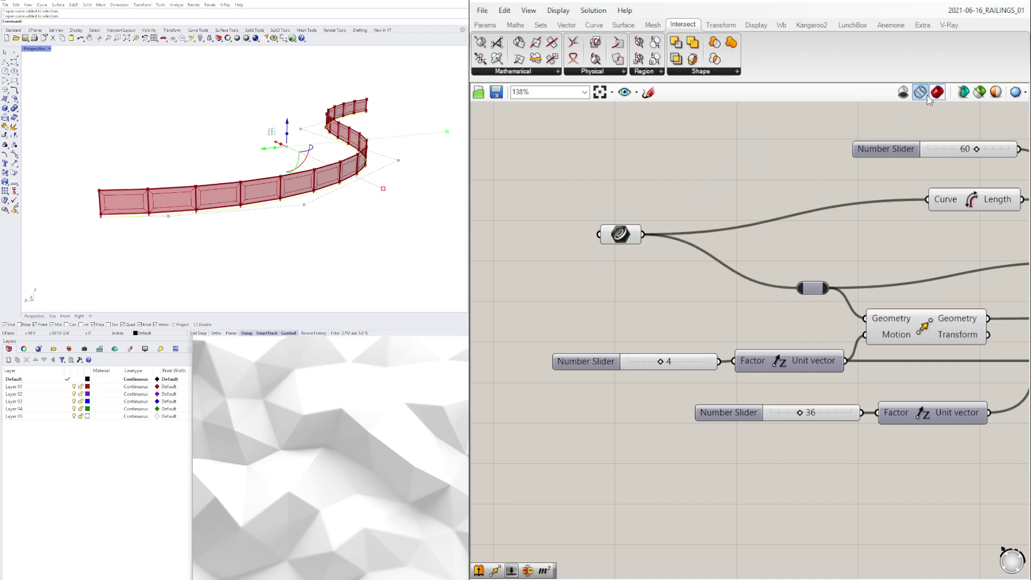
# Step: Limit the preview to selected components, and hide the original base curve in Rhino so only the Curve parameter's preview is displayed
pyautogui.click(979, 92)
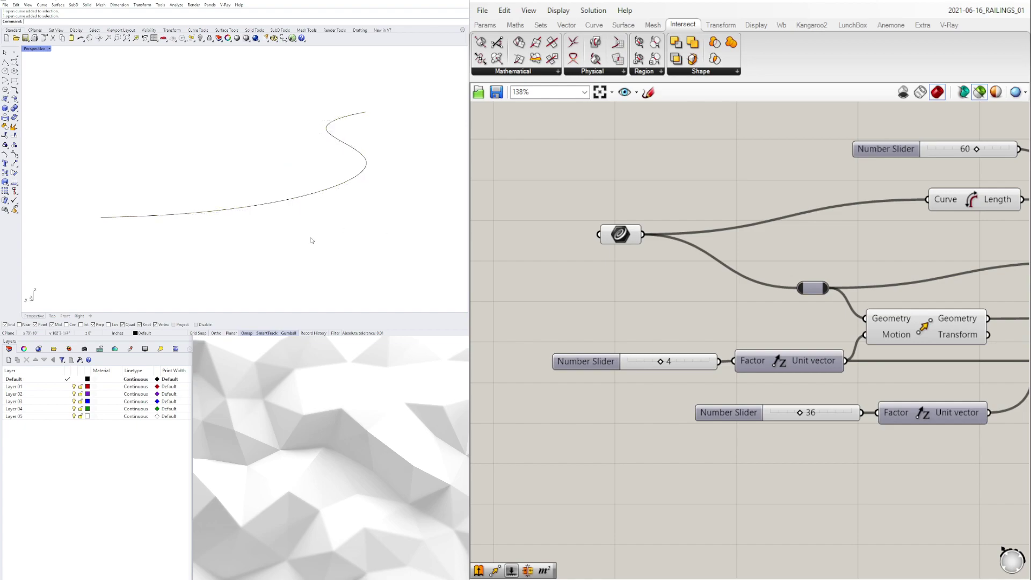
pyautogui.hotkey('ctrl', 'h')
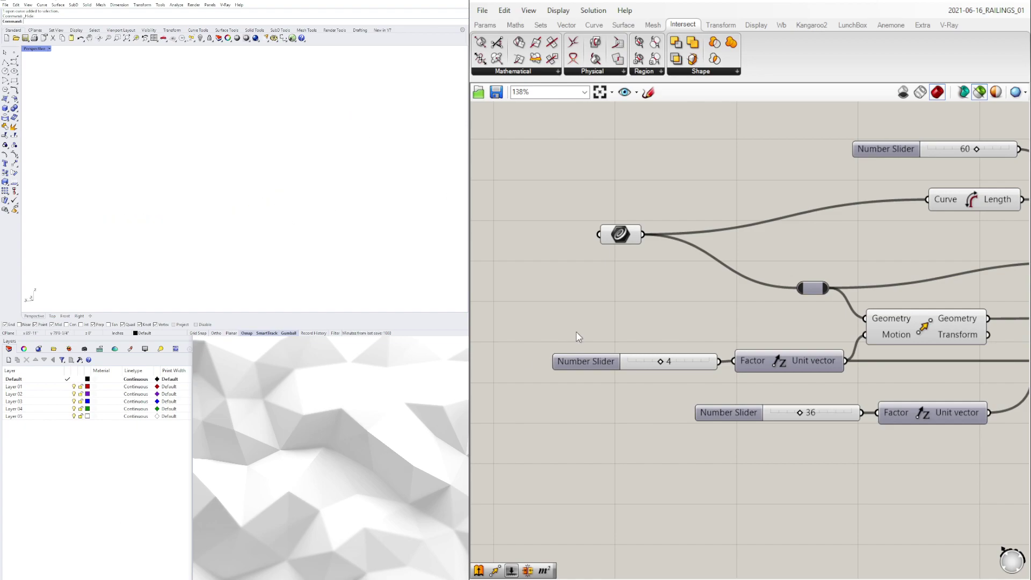
pyautogui.click(634, 240)
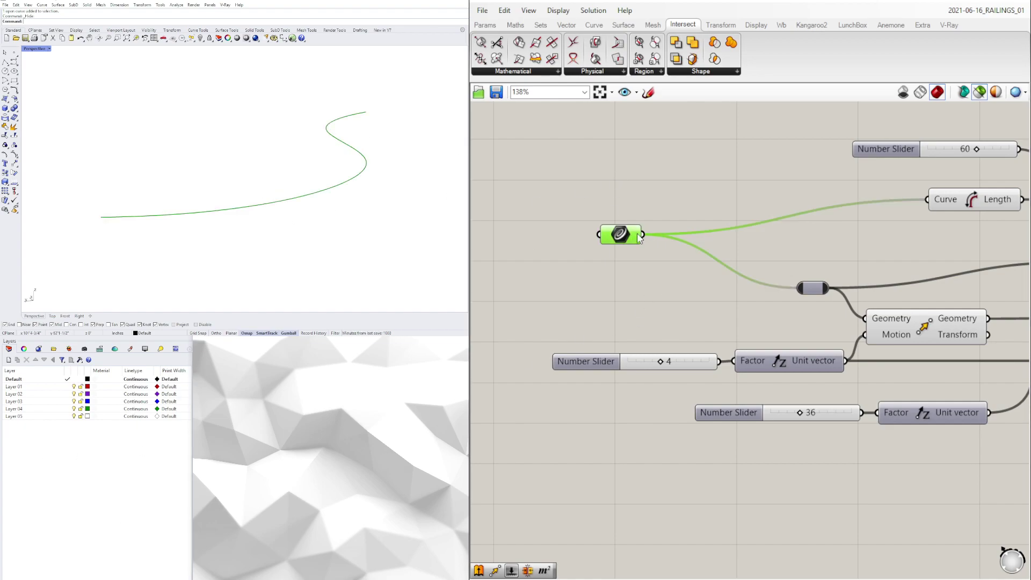
# Step: Reroute the Length component's Curve input through the relay, and line up the Curve parameter with the relay
pyautogui.moveTo(633, 238); pyautogui.dragTo(603, 224)
pyautogui.scroll(-2, 678, 243)
pyautogui.moveTo(678, 242); pyautogui.dragTo(658, 279, button='right')
pyautogui.scroll(2, 658, 279)
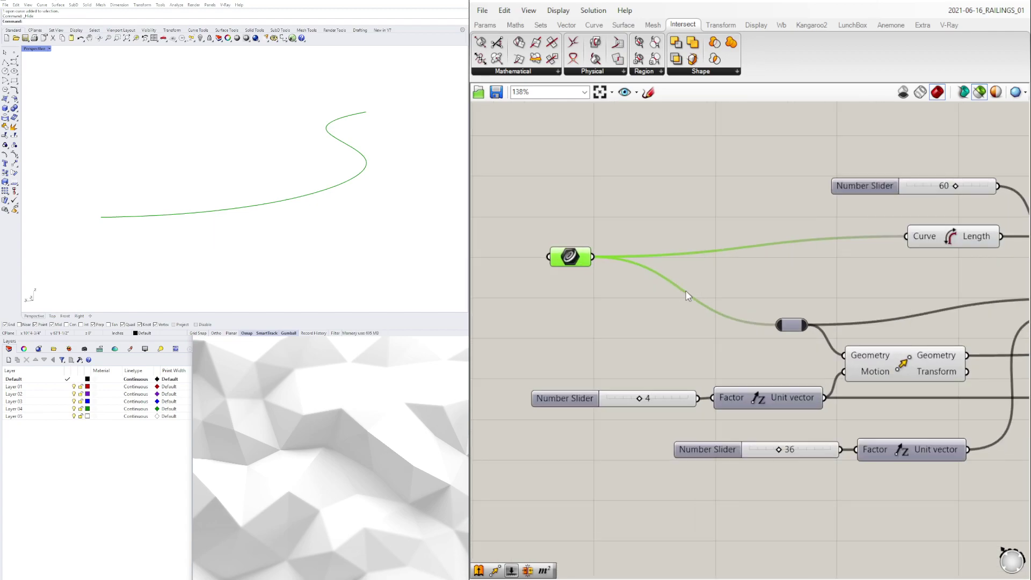
pyautogui.scroll(-1, 787, 289)
pyautogui.moveTo(806, 291); pyautogui.dragTo(707, 306, button='right')
pyautogui.click(784, 371)
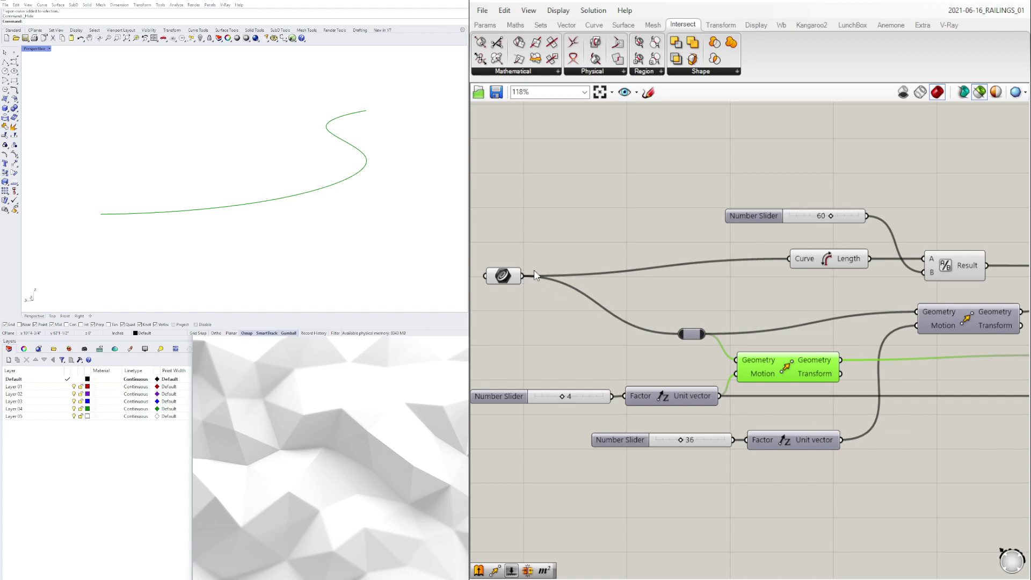
pyautogui.moveTo(538, 276); pyautogui.dragTo(645, 270, button='right')
pyautogui.moveTo(799, 328); pyautogui.dragTo(906, 257)
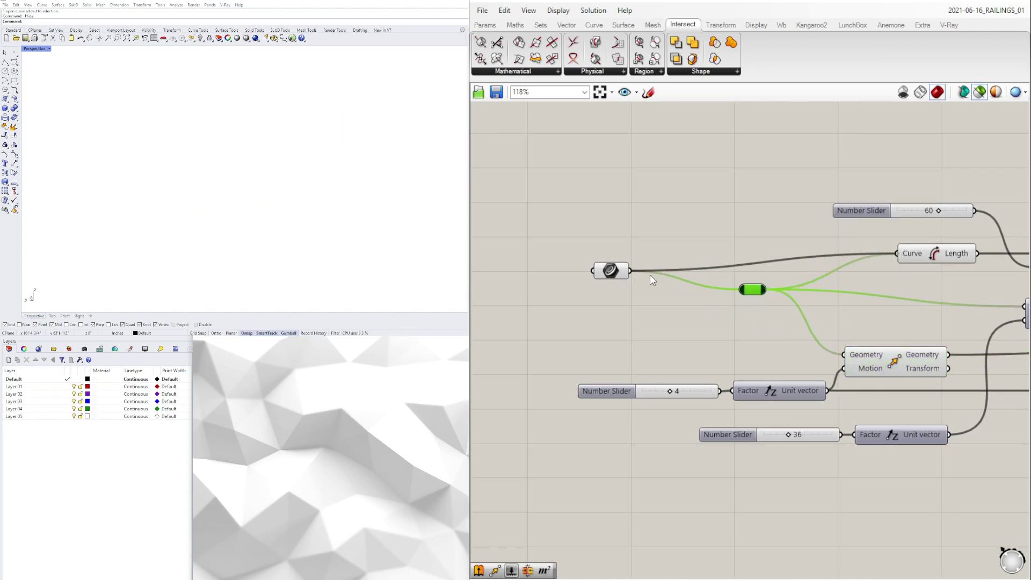
pyautogui.moveTo(613, 271); pyautogui.dragTo(666, 290)
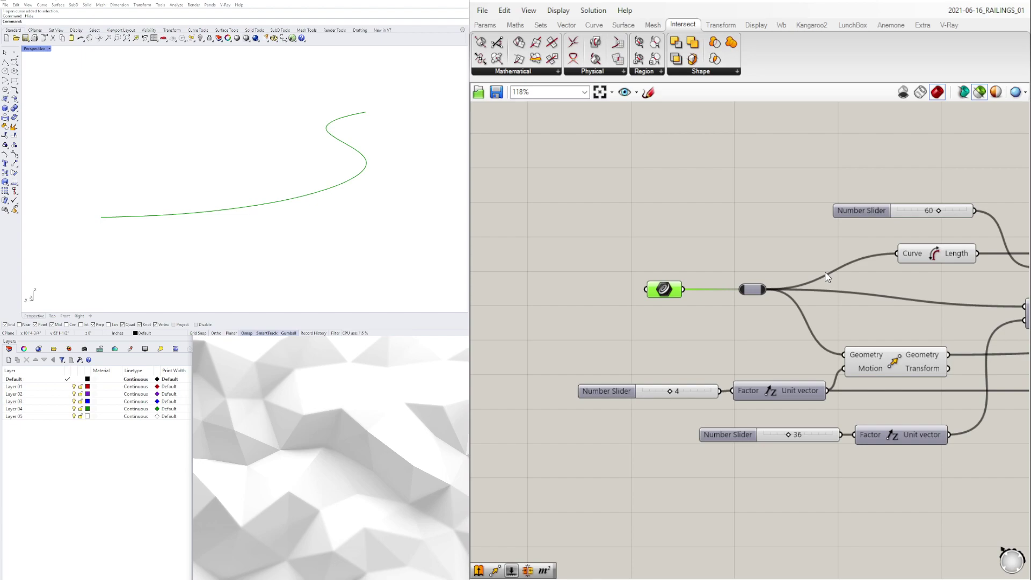
# Step: Preview the lower Move component along with the base curve, and set the number slider driving its Z offset to 5
pyautogui.click(895, 357)
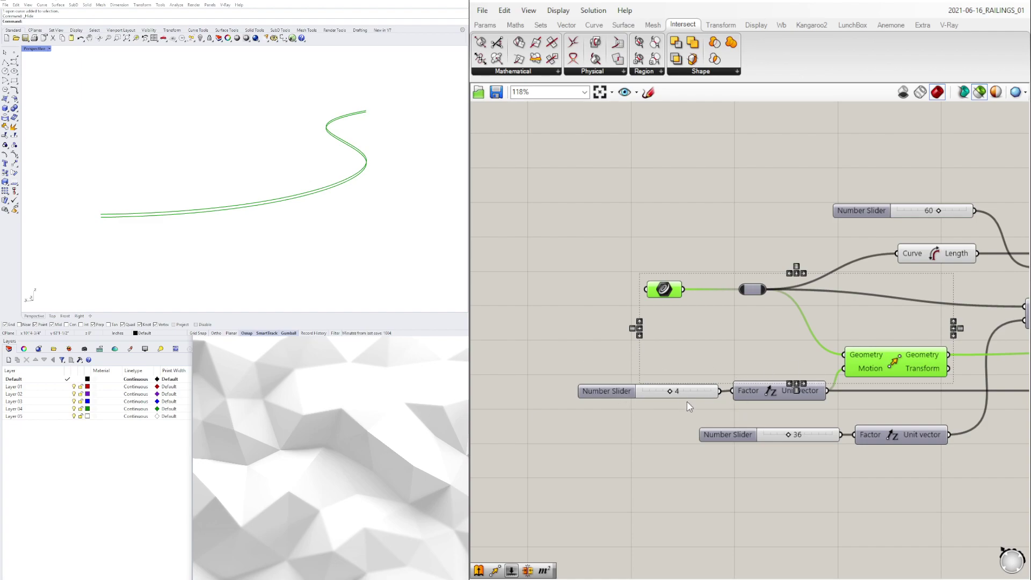
pyautogui.scroll(5, 681, 398)
pyautogui.moveTo(681, 398)
pyautogui.mouseDown()
pyautogui.moveTo(706, 396)
pyautogui.moveTo(617, 387)
pyautogui.moveTo(750, 389)
pyautogui.moveTo(671, 389)
pyautogui.moveTo(689, 393)
pyautogui.mouseUp()
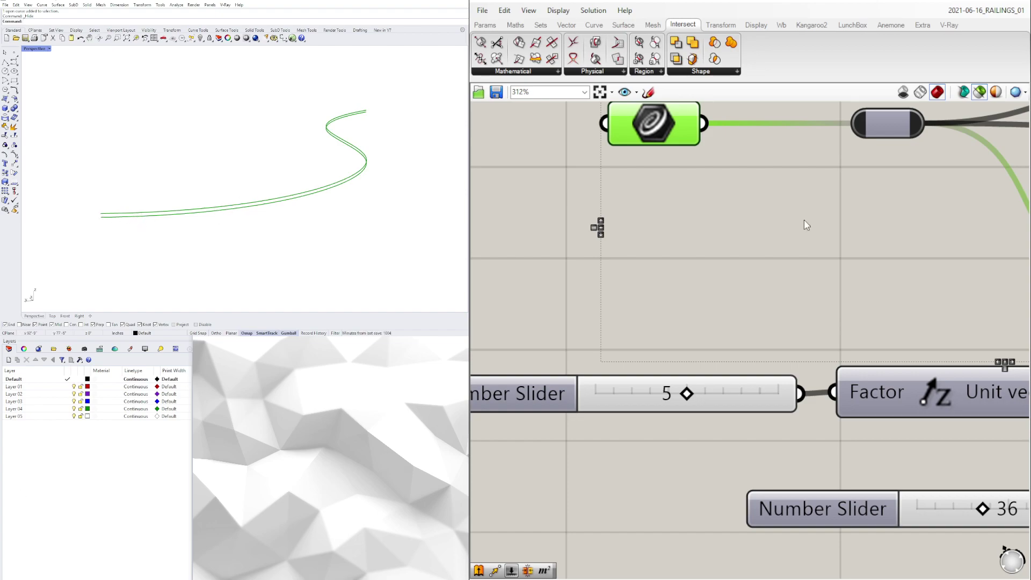
# Step: Compare the two vertically moved curves with the base curve by previewing both Move components and the Curve parameter together
pyautogui.scroll(-1, 642, 330)
pyautogui.scroll(-3, 648, 333)
pyautogui.click(708, 349)
pyautogui.click(943, 340)
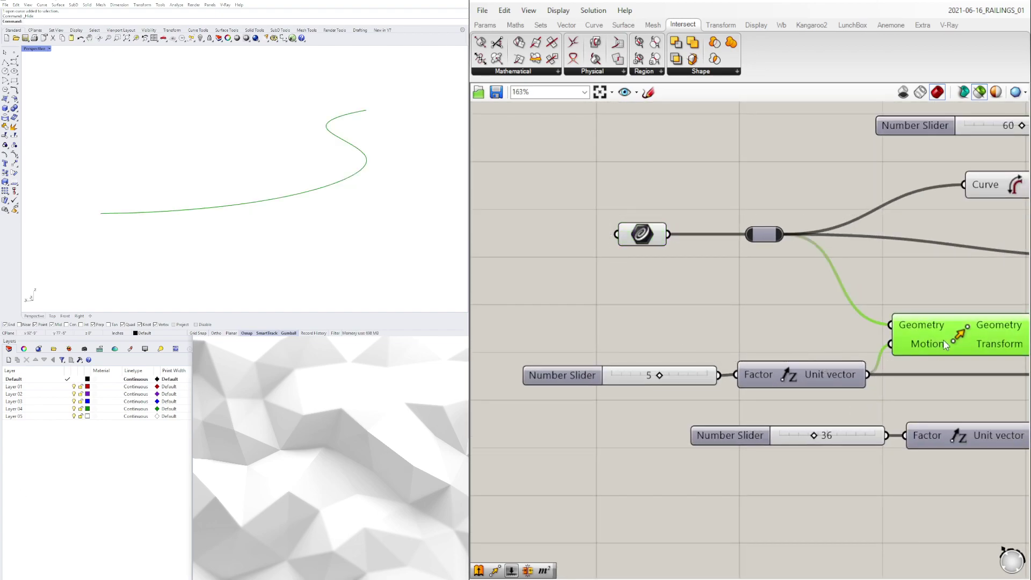
pyautogui.moveTo(929, 410); pyautogui.dragTo(771, 415, button='right')
pyautogui.scroll(-2, 771, 415)
pyautogui.scroll(-2, 823, 359)
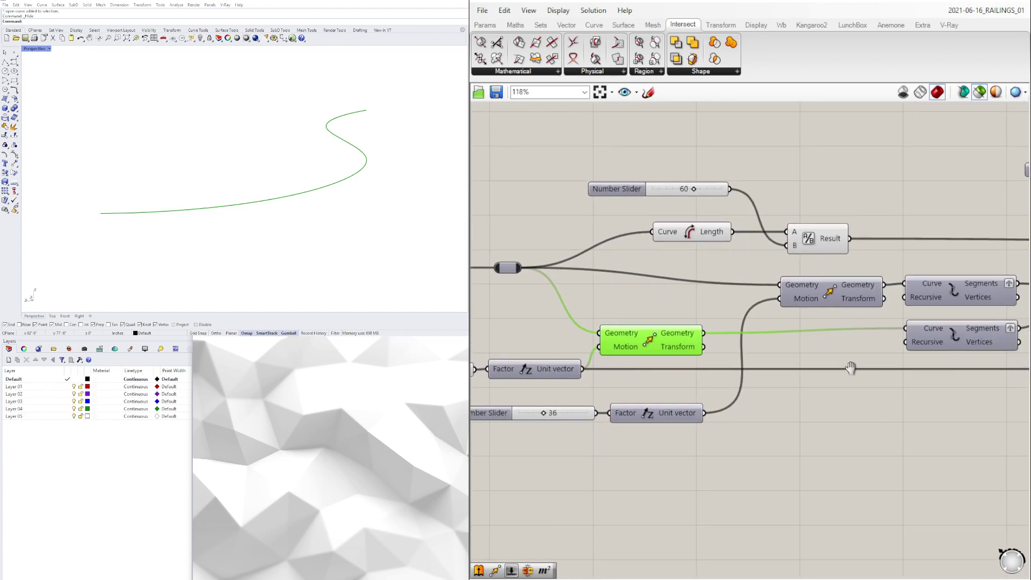
pyautogui.keyDown('shift'); pyautogui.click(795, 304); pyautogui.keyUp('shift')
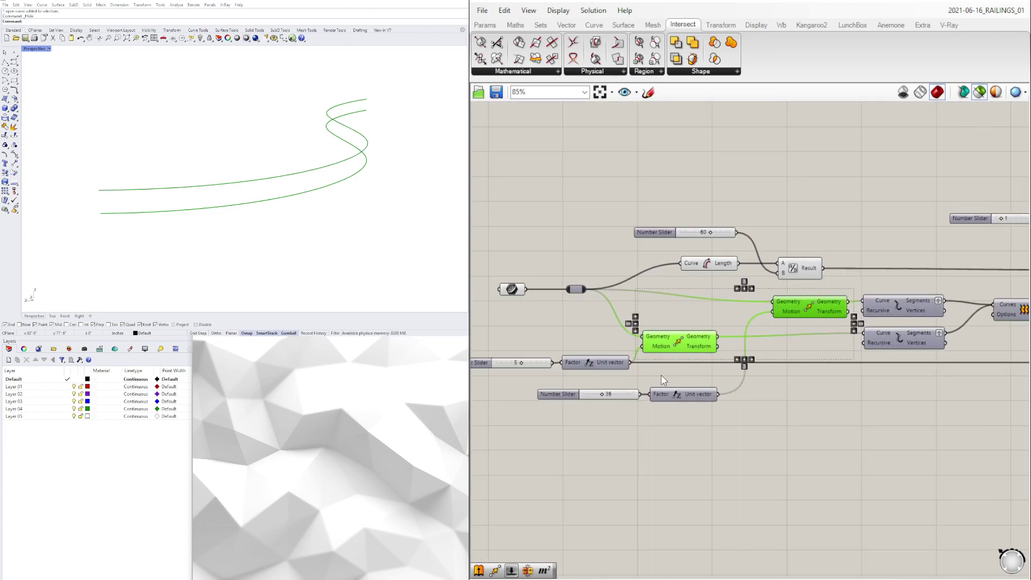
pyautogui.scroll(2, 682, 364)
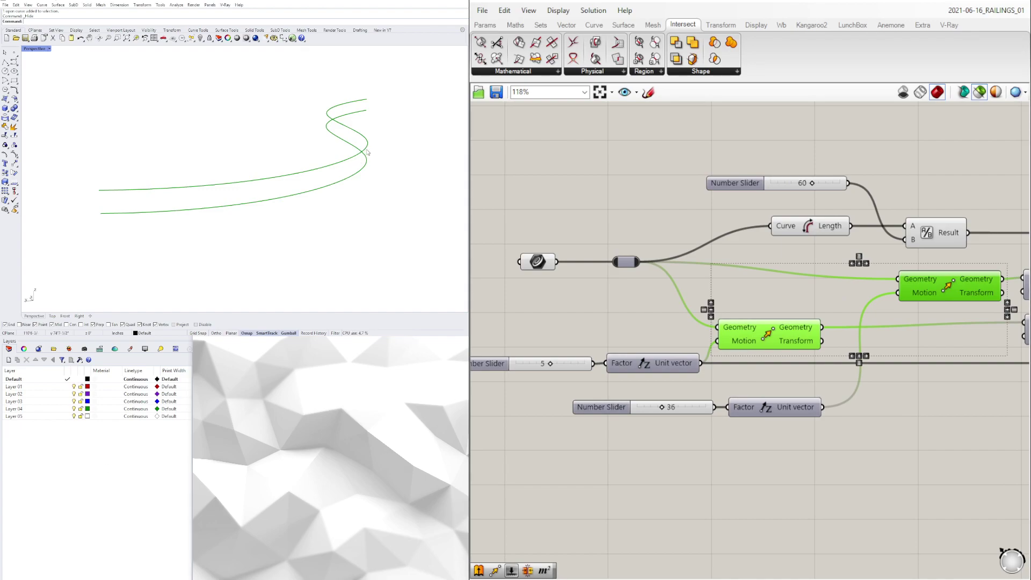
pyautogui.keyDown('shift'); pyautogui.click(542, 264); pyautogui.keyUp('shift')
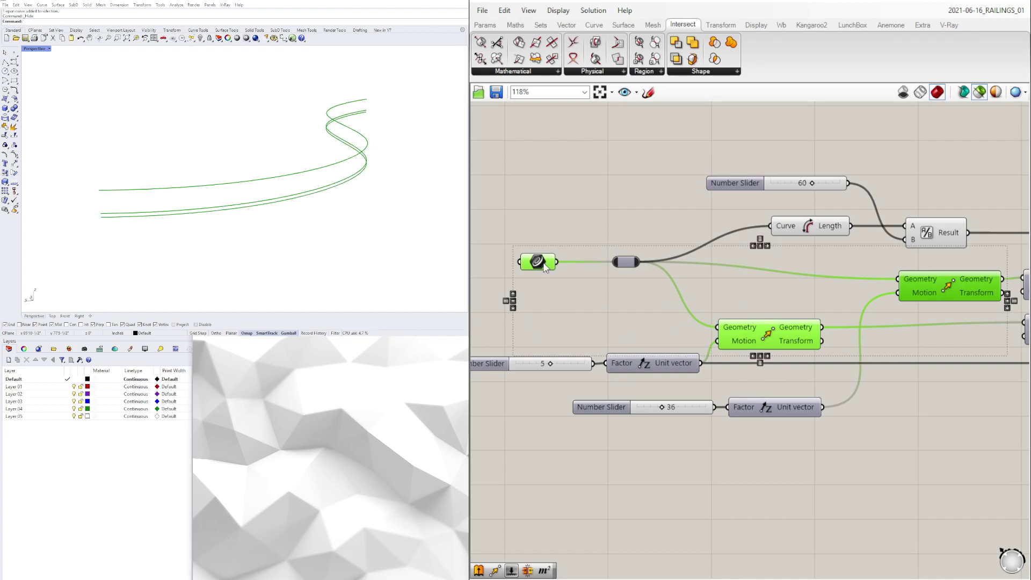
pyautogui.scroll(1, 355, 185)
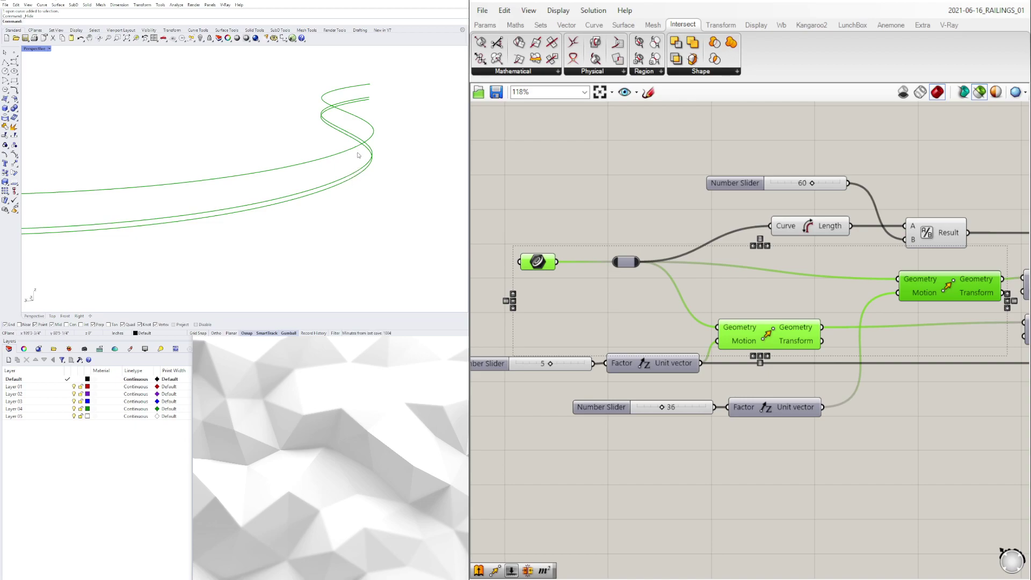
pyautogui.scroll(-3, 634, 331)
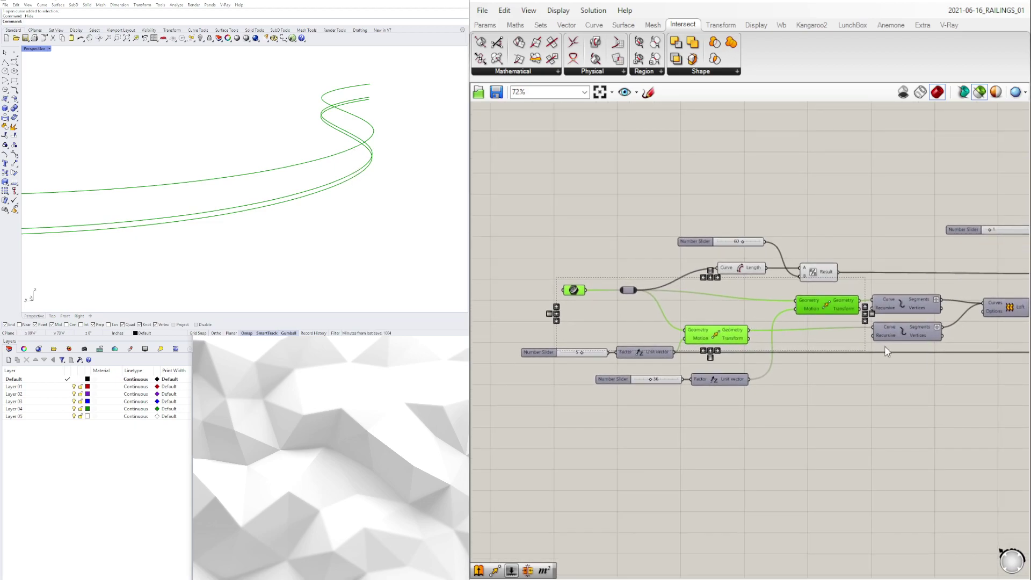
# Step: Try a value of 40 on the slider driving the upper Move's Z vector, then restore it to 36
pyautogui.moveTo(969, 351); pyautogui.dragTo(819, 326, button='right')
pyautogui.scroll(1, 819, 327)
pyautogui.scroll(-1, 819, 327)
pyautogui.moveTo(942, 285); pyautogui.dragTo(909, 295, button='right')
pyautogui.moveTo(485, 316); pyautogui.dragTo(610, 316, button='right')
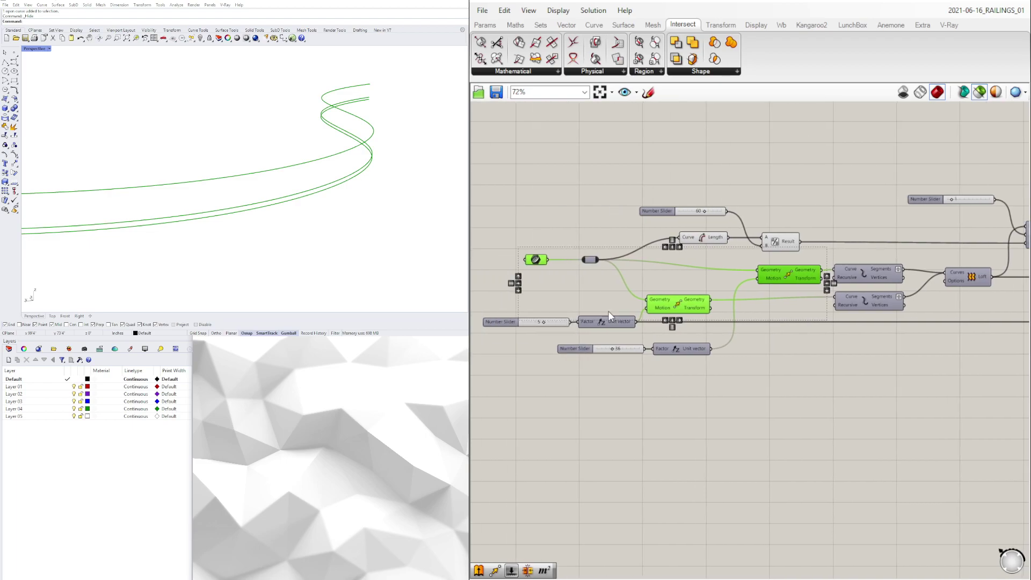
pyautogui.scroll(8, 603, 346)
pyautogui.moveTo(666, 359)
pyautogui.mouseDown()
pyautogui.moveTo(720, 361)
pyautogui.moveTo(660, 360)
pyautogui.mouseUp()
pyautogui.doubleClick(672, 357)
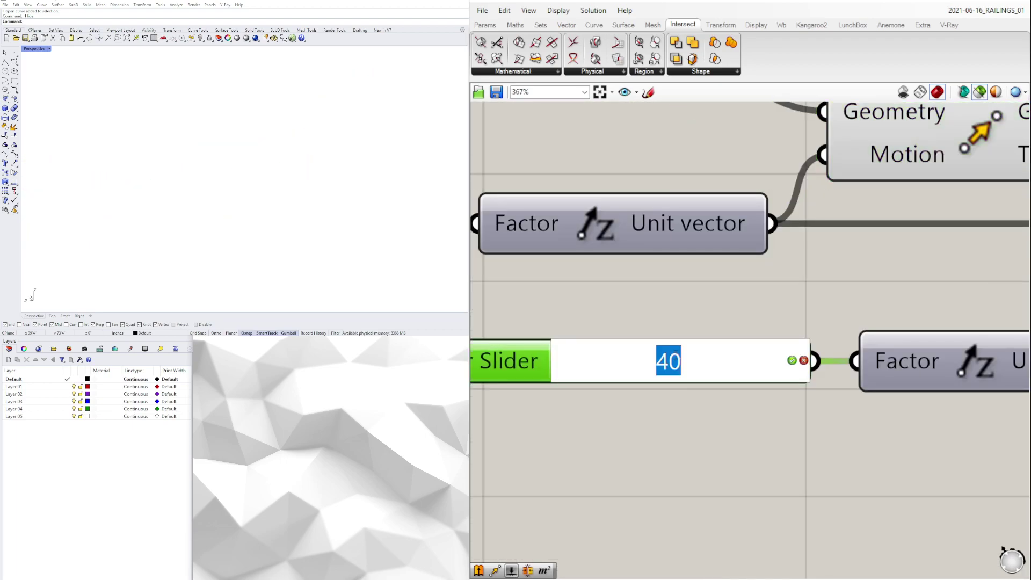
pyautogui.write('36')
pyautogui.press('Return')
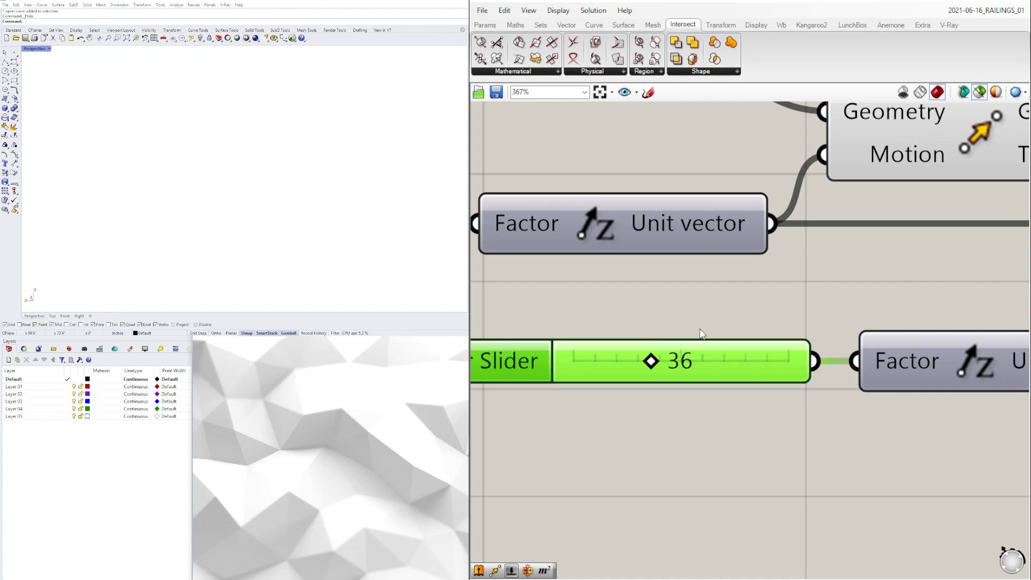
# Step: Preview the upper Move's curve, and examine the Loft surface between the offset curves together with the base Curve parameter
pyautogui.scroll(-4, 701, 334)
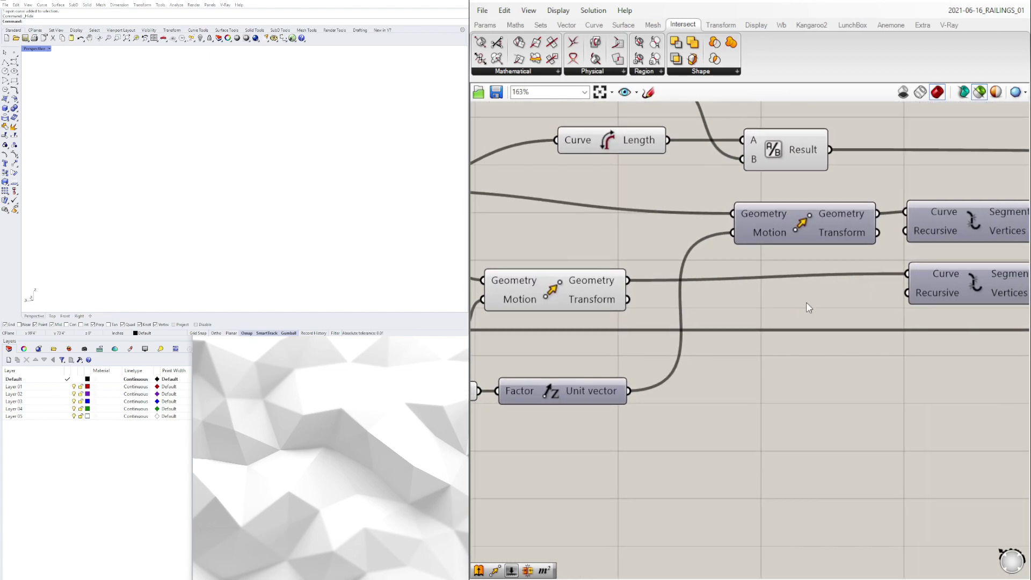
pyautogui.click(799, 225)
pyautogui.scroll(-4, 799, 226)
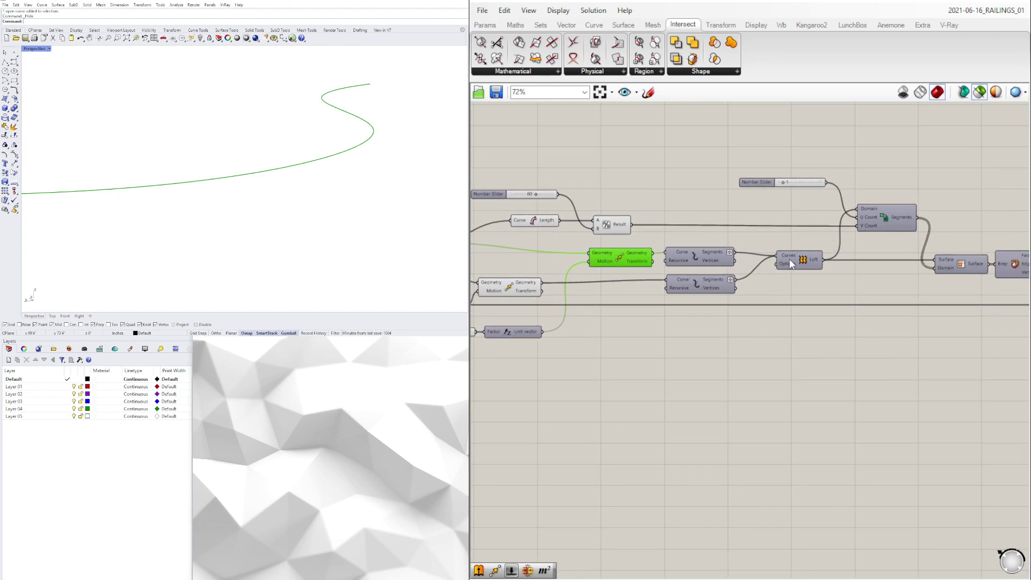
pyautogui.click(801, 260)
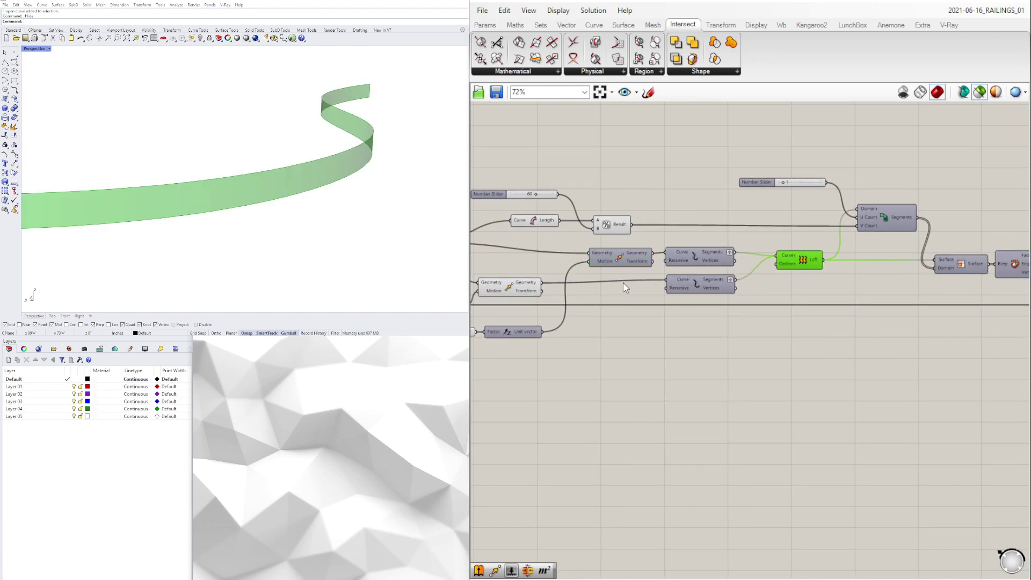
pyautogui.moveTo(623, 282); pyautogui.dragTo(796, 267, button='right')
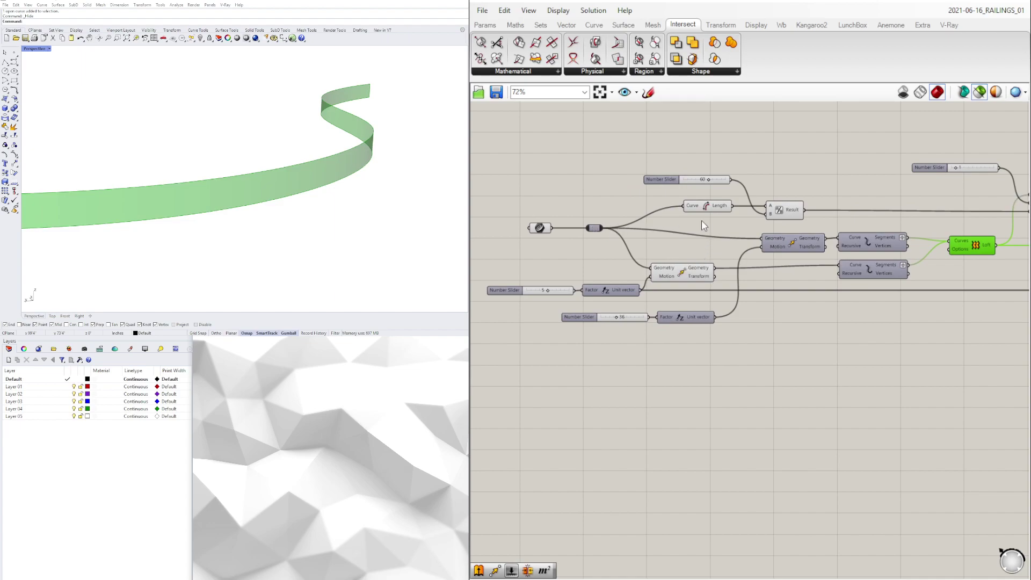
pyautogui.keyDown('shift'); pyautogui.click(540, 228); pyautogui.keyUp('shift')
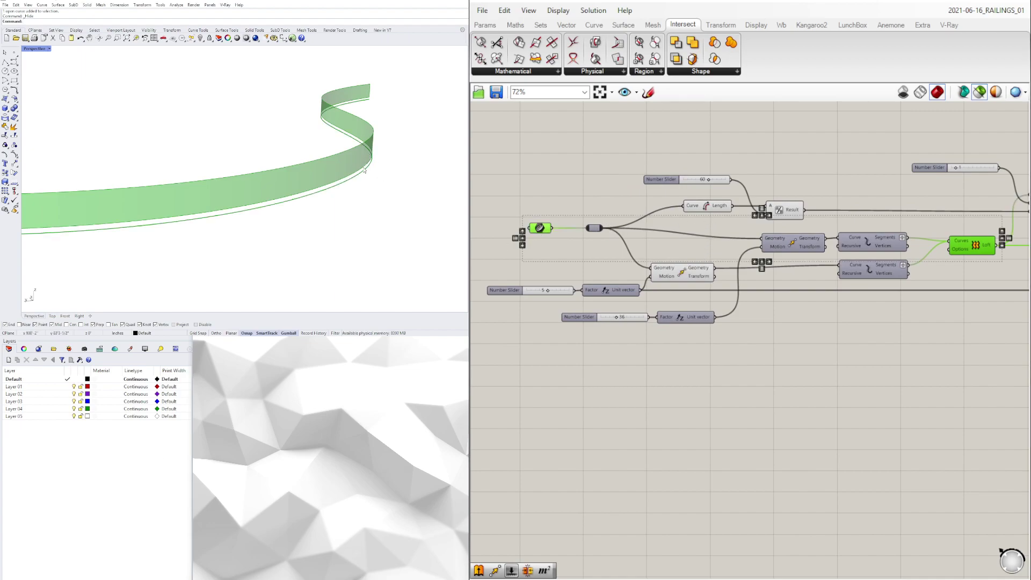
# Step: Select the Divide Domain² component, and preview the sub-surface component's panels along the lofted railing
pyautogui.scroll(-2, 594, 275)
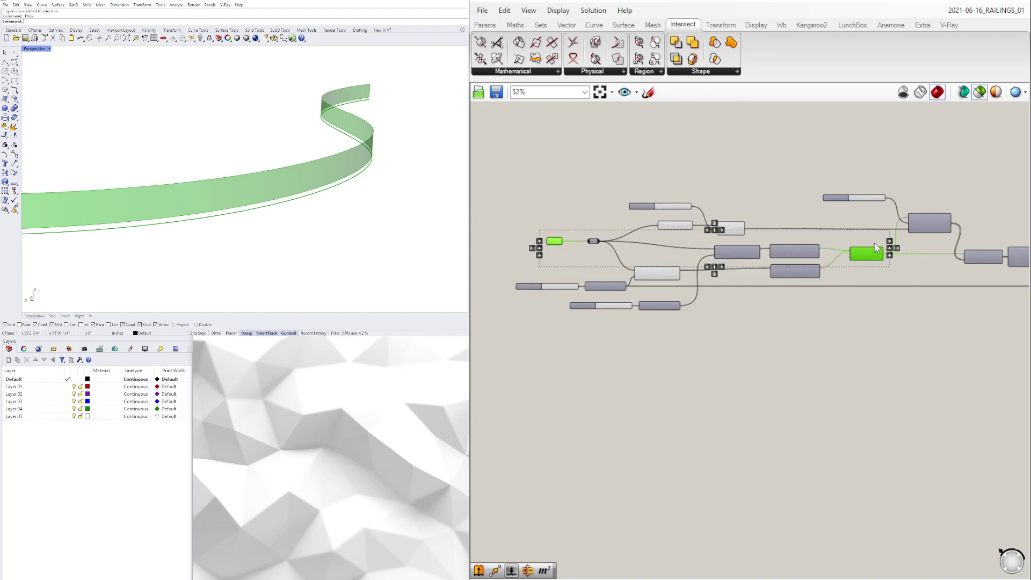
pyautogui.scroll(3, 875, 248)
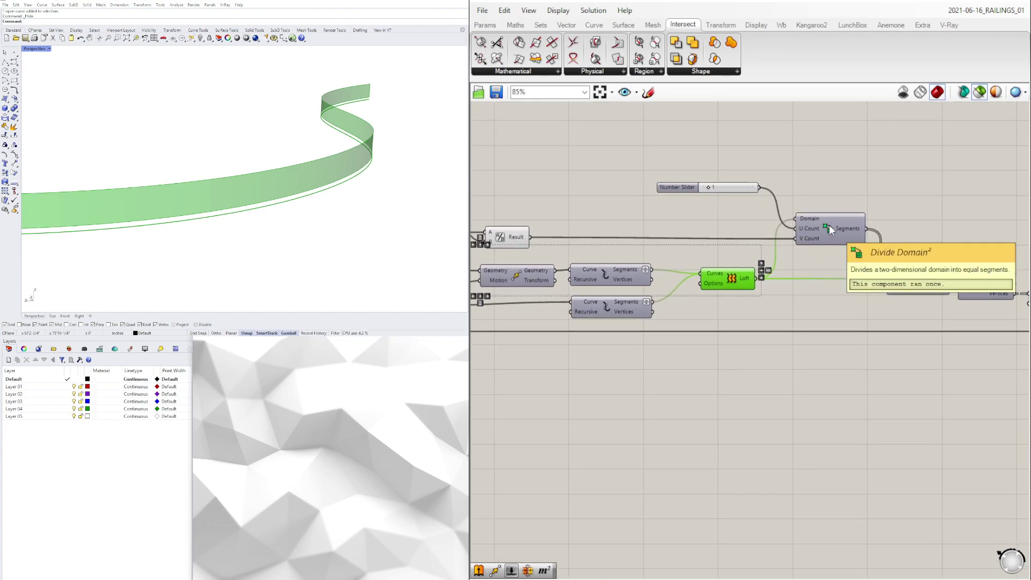
pyautogui.click(829, 228)
pyautogui.click(917, 288)
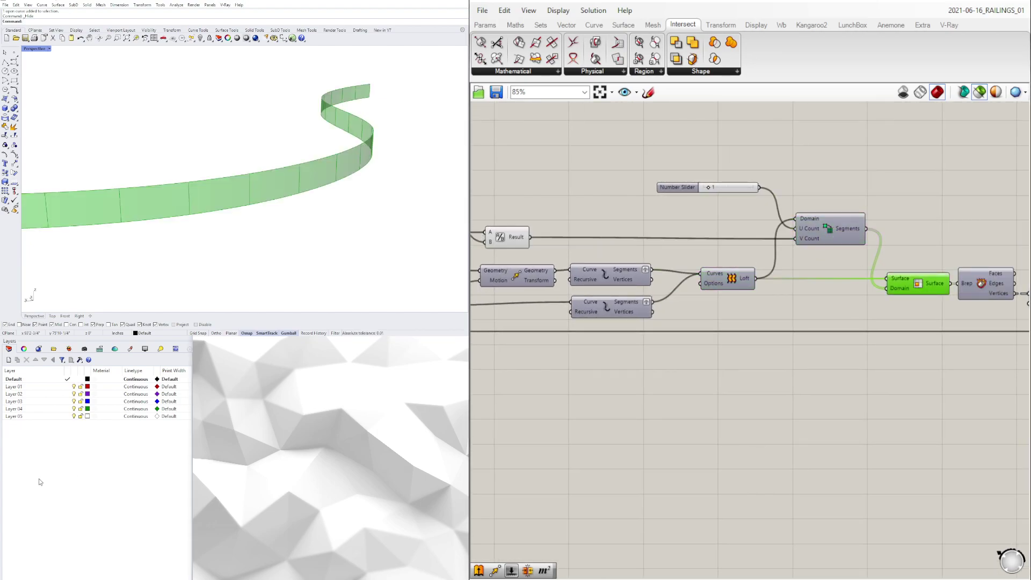
# Step: Preview the panel outlines from the Polyline component, and the vertices from the Explode component fed by it
pyautogui.moveTo(824, 375); pyautogui.dragTo(603, 363, button='right')
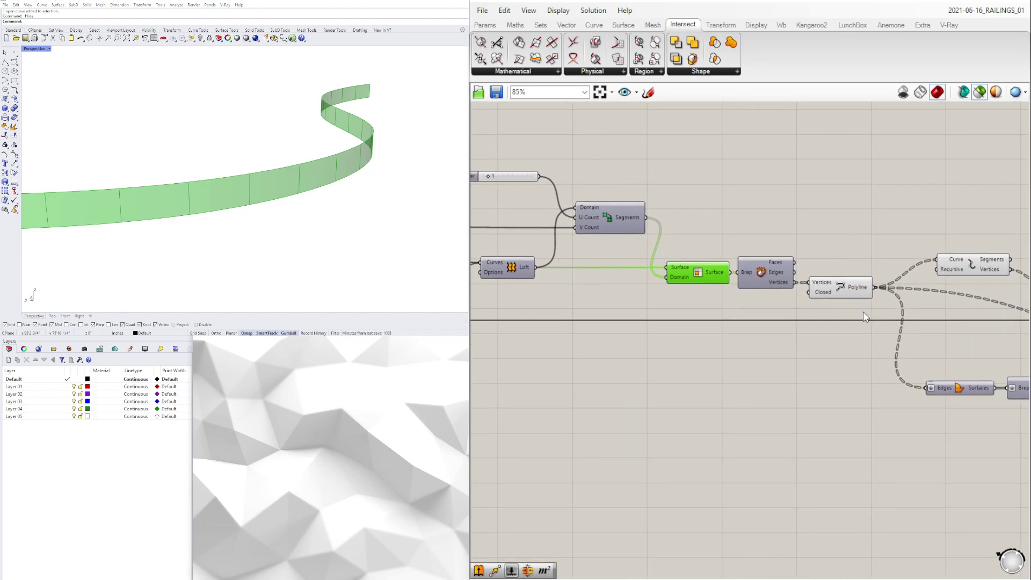
pyautogui.click(832, 287)
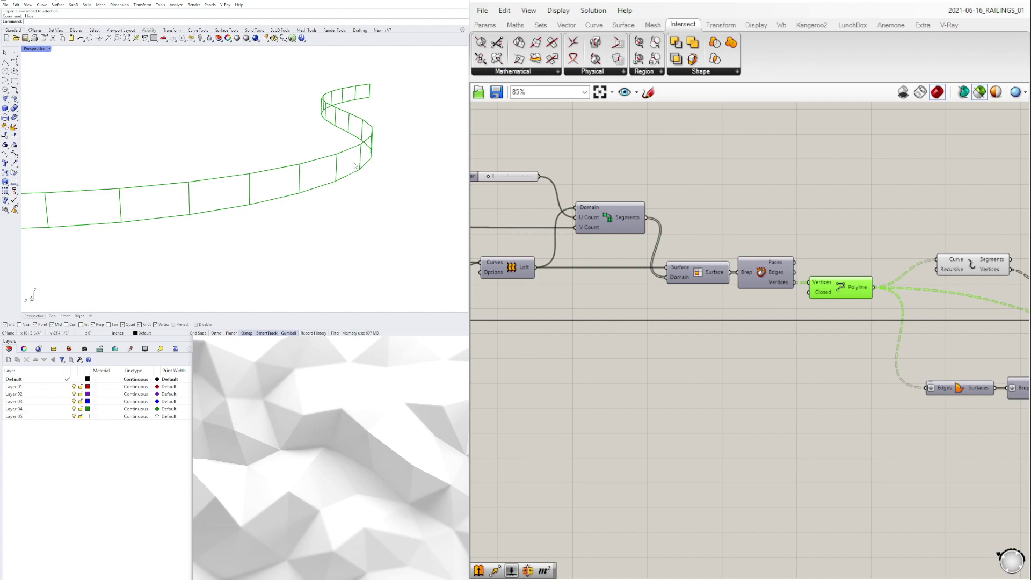
pyautogui.moveTo(955, 247); pyautogui.dragTo(770, 197, button='right')
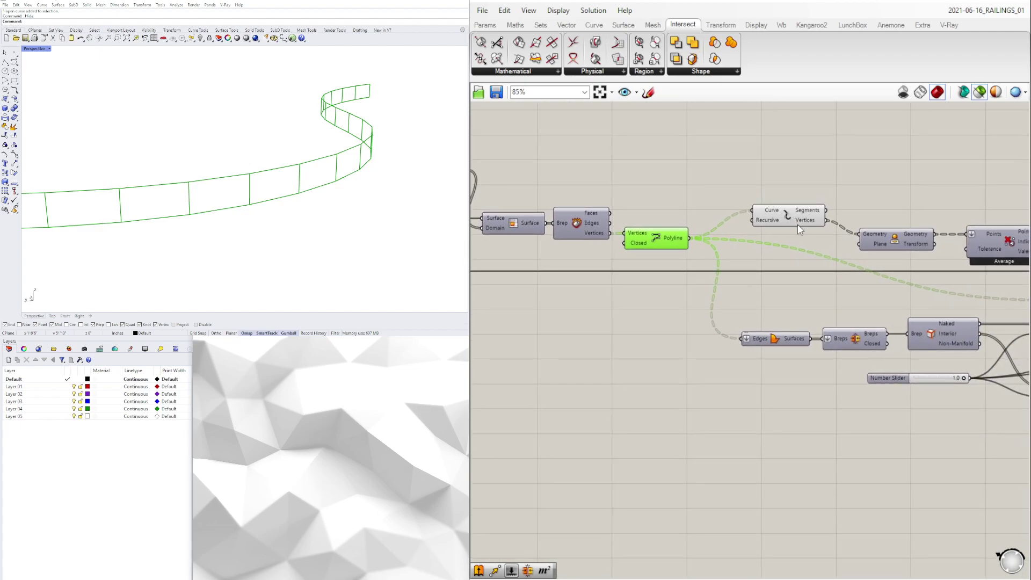
pyautogui.click(798, 225)
# Step: Preview the vertices projected onto the base plane together with their copies from the post Move component
pyautogui.moveTo(925, 228); pyautogui.dragTo(743, 241, button='right')
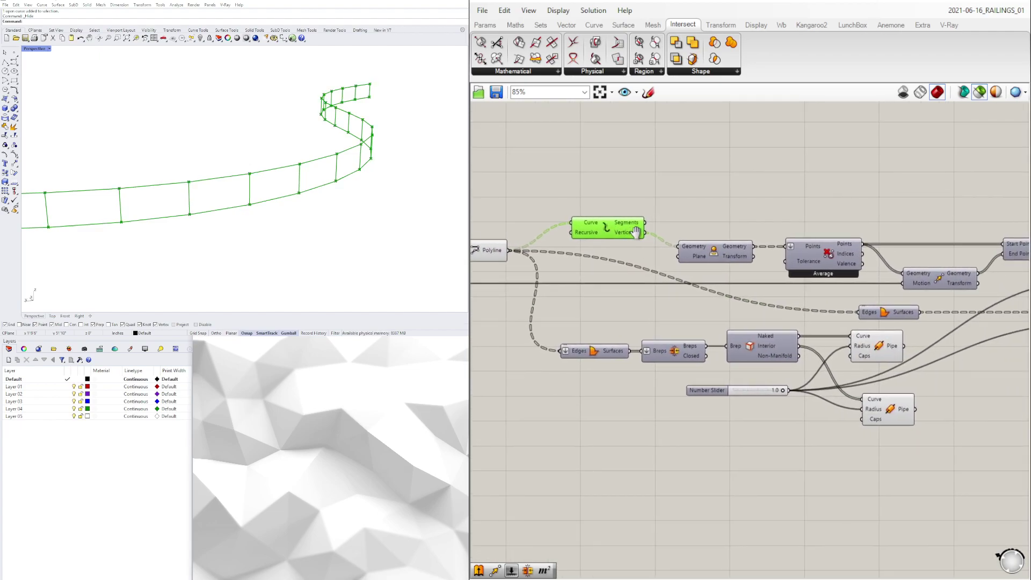
pyautogui.click(712, 249)
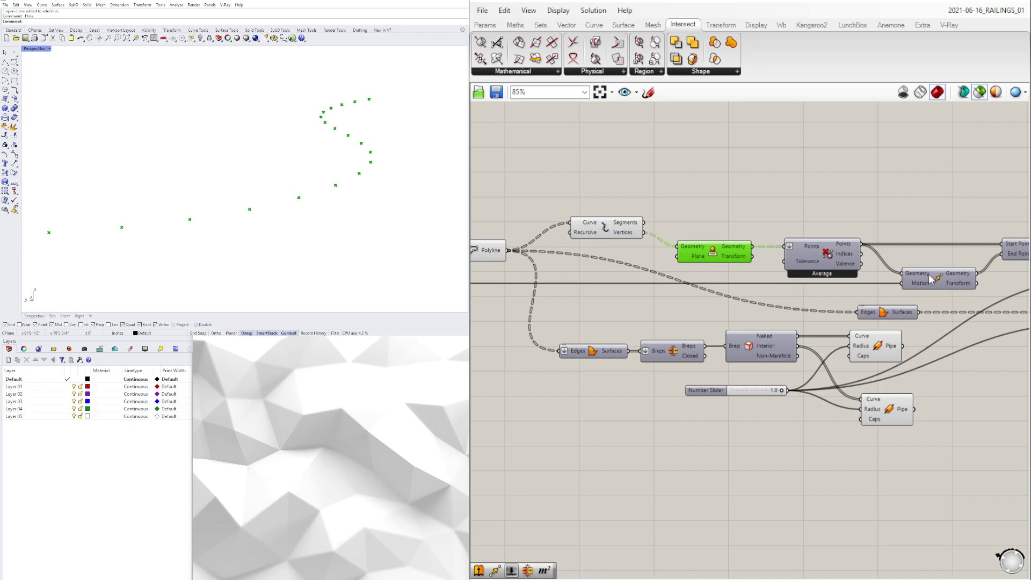
pyautogui.keyDown('shift'); pyautogui.click(955, 278); pyautogui.keyUp('shift')
pyautogui.moveTo(953, 276); pyautogui.dragTo(747, 273, button='right')
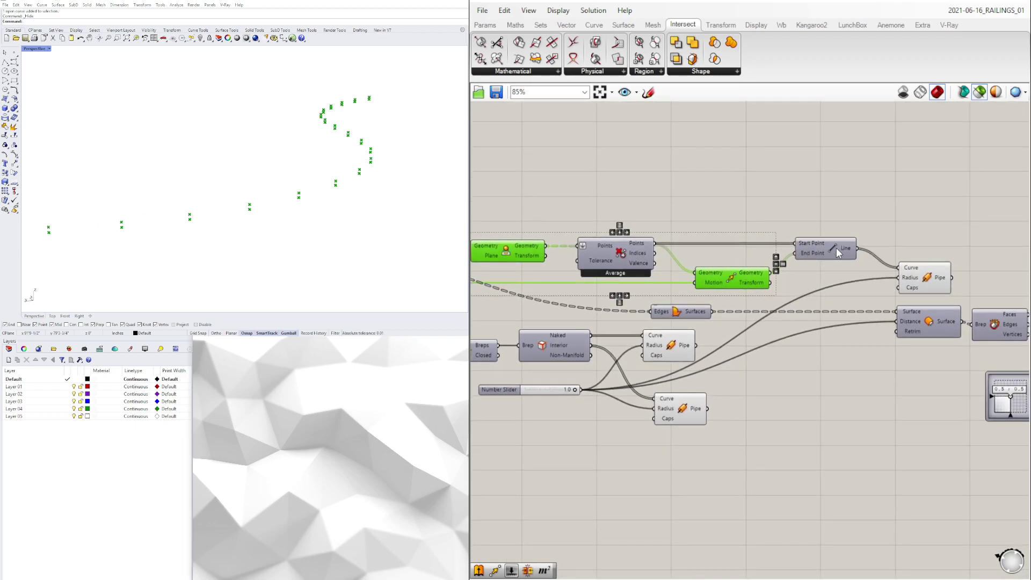
# Step: Add the lower Move component's offset curve to the preview of the projected and moved points
pyautogui.scroll(-2, 723, 285)
pyautogui.scroll(-4, 724, 287)
pyautogui.moveTo(613, 365); pyautogui.dragTo(992, 407, button='right')
pyautogui.moveTo(629, 337); pyautogui.dragTo(845, 353, button='right')
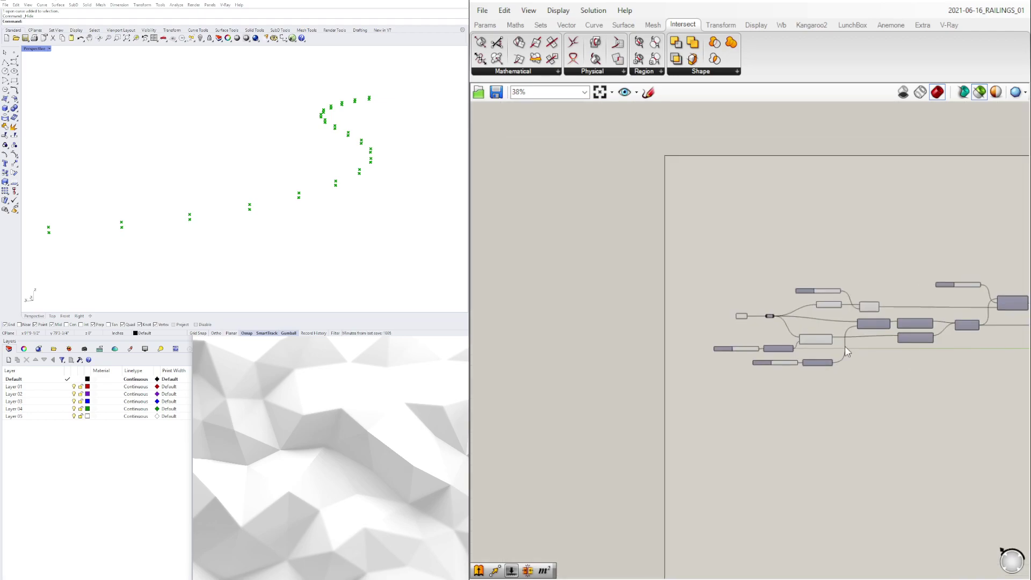
pyautogui.scroll(8, 847, 369)
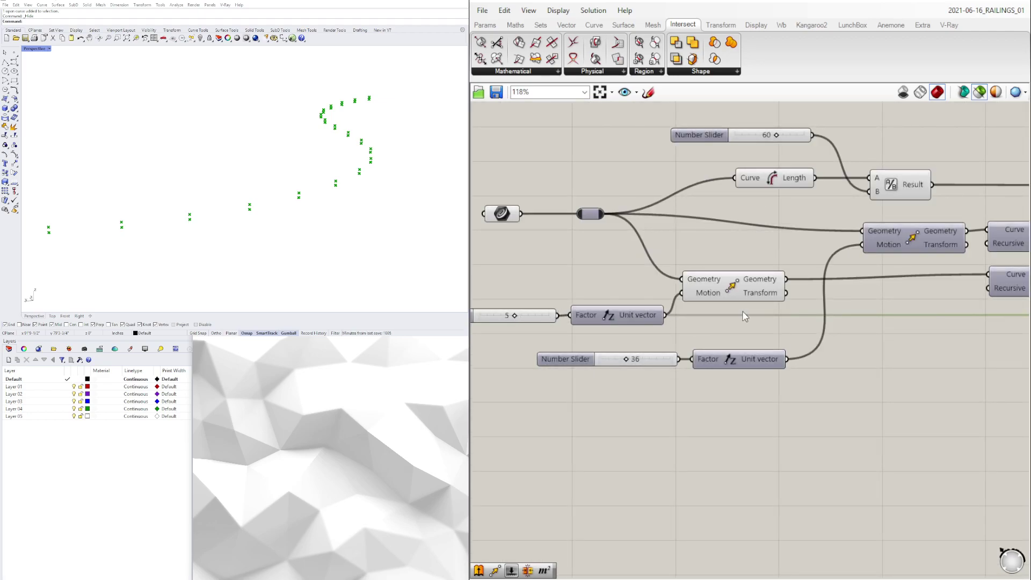
pyautogui.click(735, 292)
# Step: Preview the Pipe on the short vertical lines, together with the Pipes on the naked and interior edges
pyautogui.scroll(-5, 795, 304)
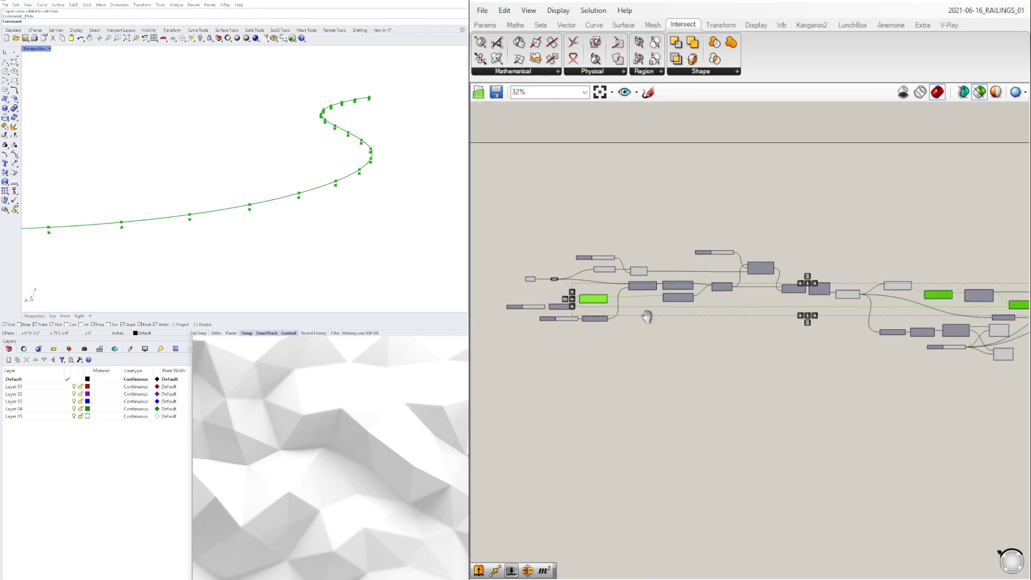
pyautogui.scroll(3, 791, 305)
pyautogui.scroll(3, 791, 305)
pyautogui.click(835, 277)
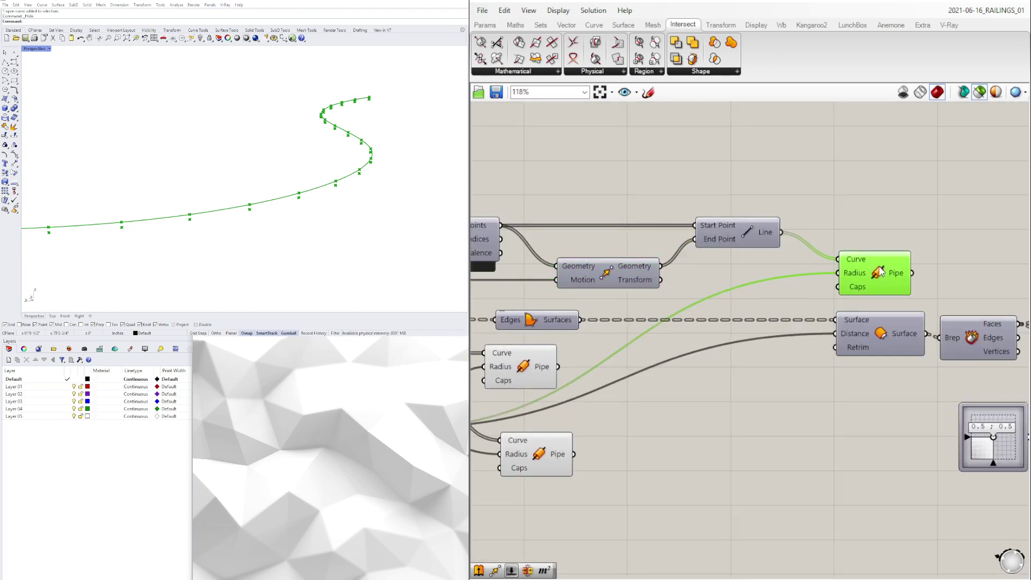
pyautogui.scroll(-6, 800, 383)
pyautogui.scroll(5, 744, 409)
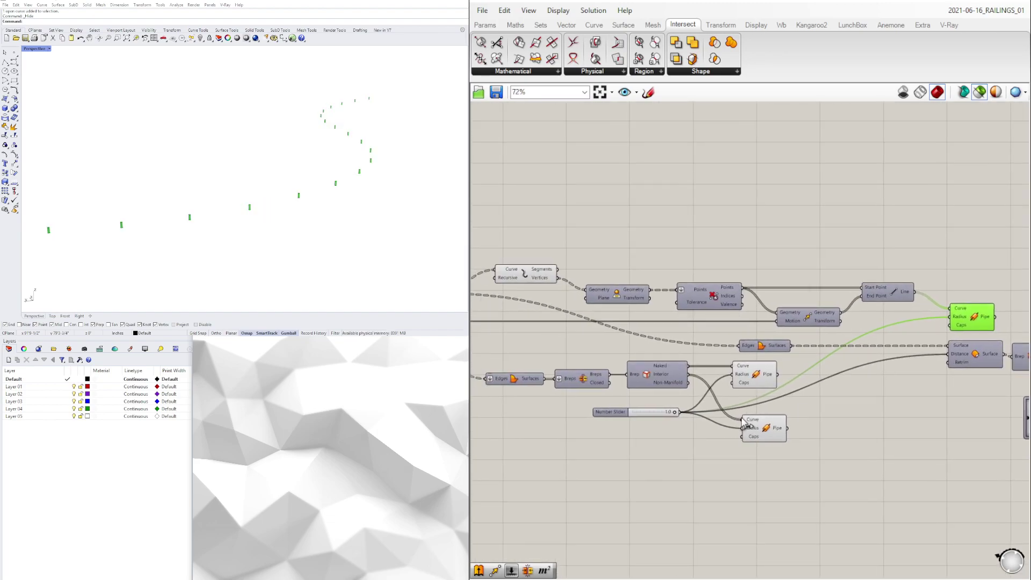
pyautogui.click(757, 366)
pyautogui.keyDown('shift'); pyautogui.click(778, 442); pyautogui.keyUp('shift')
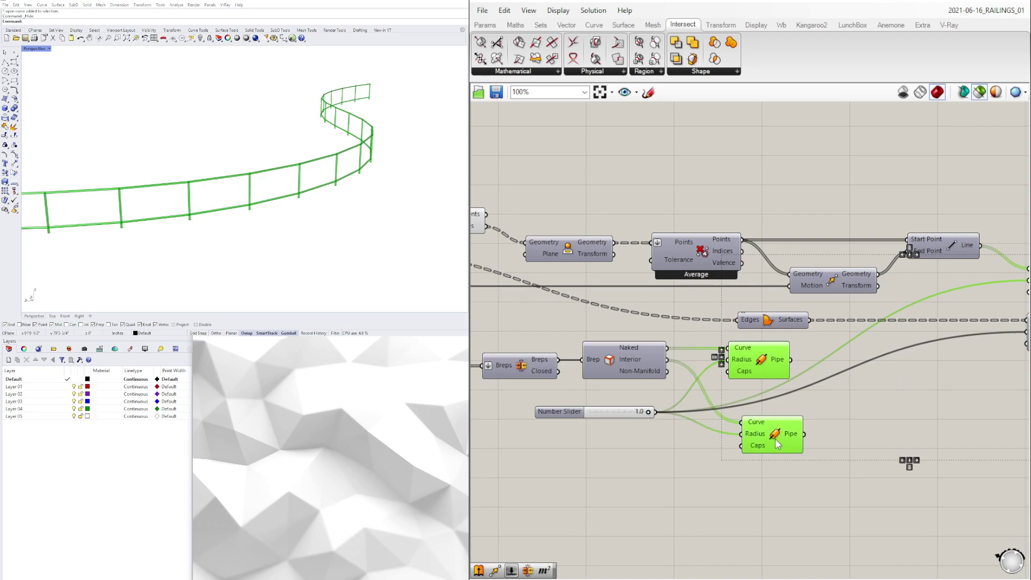
# Step: Try values of 7, 6 and 5 on the slider feeding Divide Domain²'s U Count, then restore it to 1
pyautogui.scroll(-4, 769, 317)
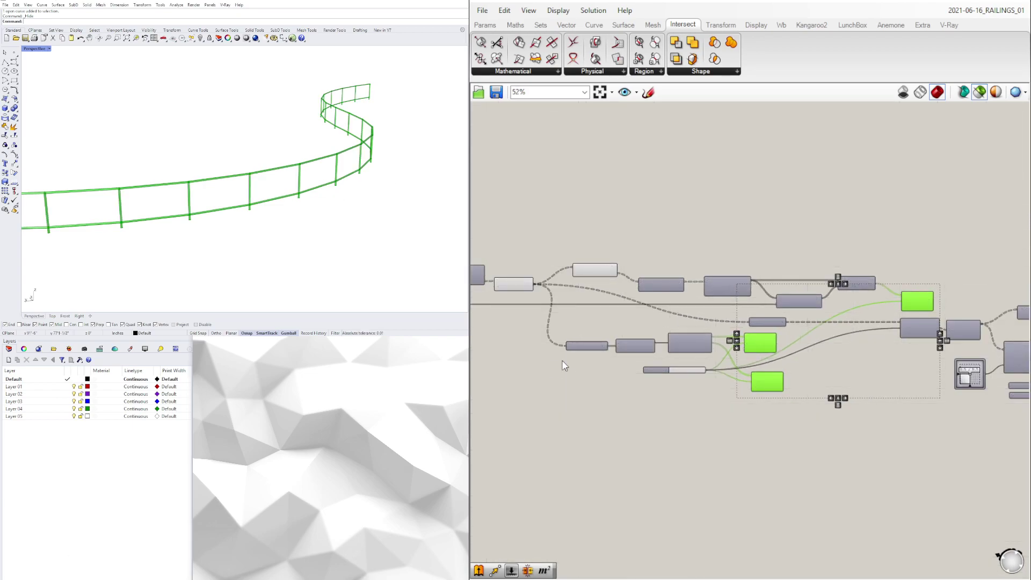
pyautogui.moveTo(574, 357); pyautogui.dragTo(798, 377, button='right')
pyautogui.scroll(5, 659, 267)
pyautogui.moveTo(594, 285); pyautogui.dragTo(882, 295, button='right')
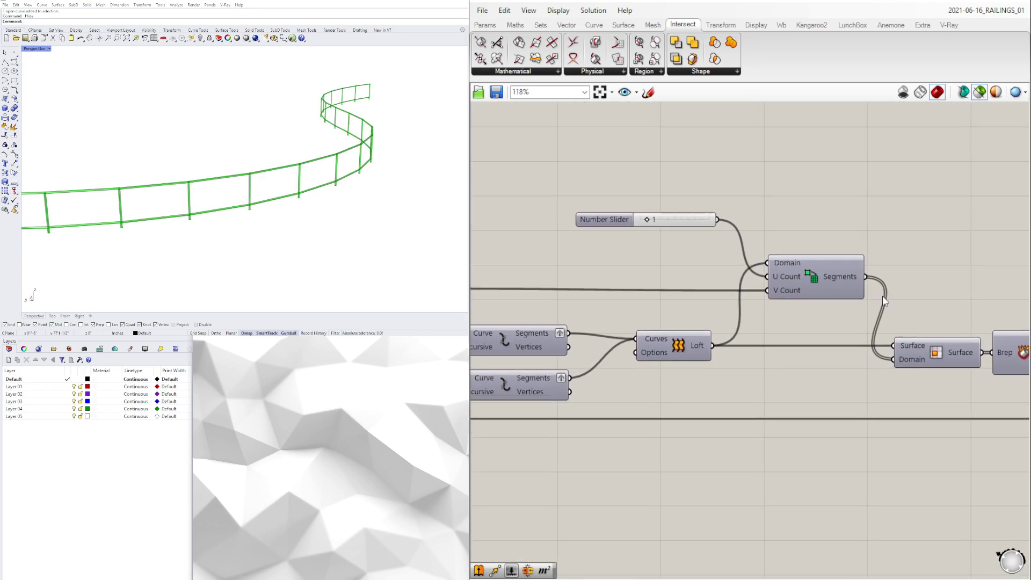
pyautogui.scroll(4, 611, 220)
pyautogui.moveTo(615, 224); pyautogui.dragTo(690, 216)
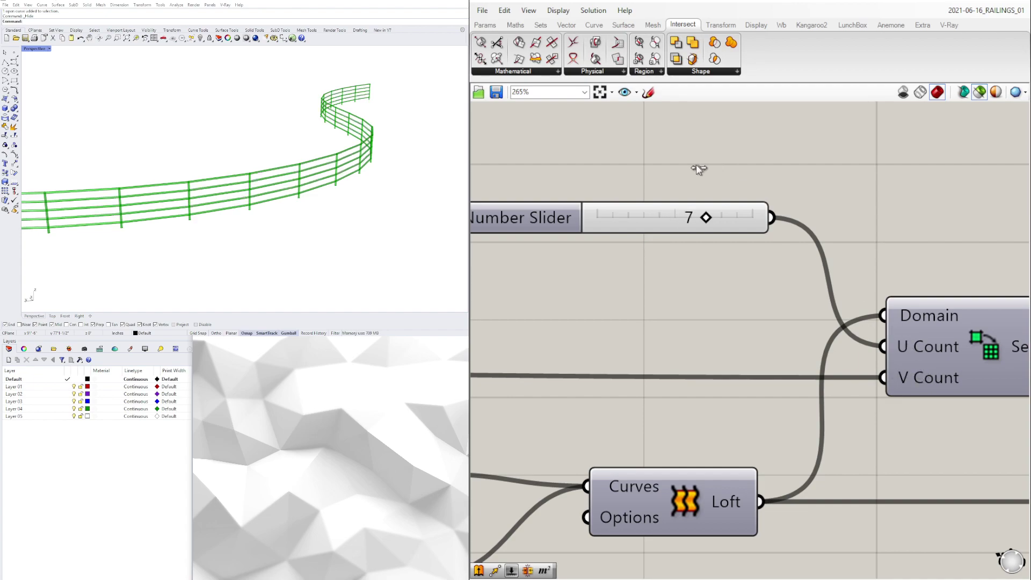
pyautogui.moveTo(706, 217); pyautogui.dragTo(690, 218)
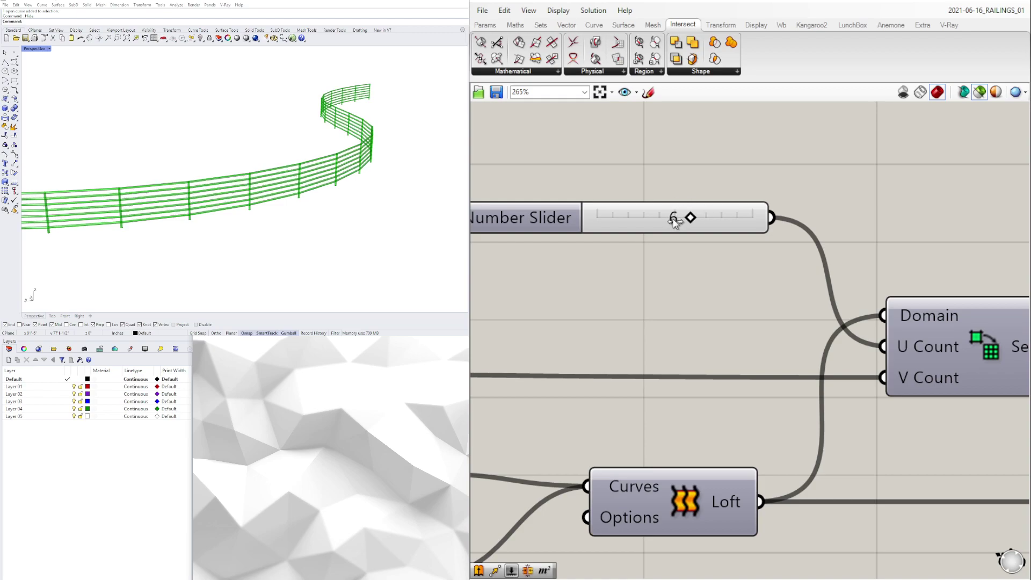
pyautogui.moveTo(673, 220); pyautogui.dragTo(675, 220)
pyautogui.scroll(-3, 913, 419)
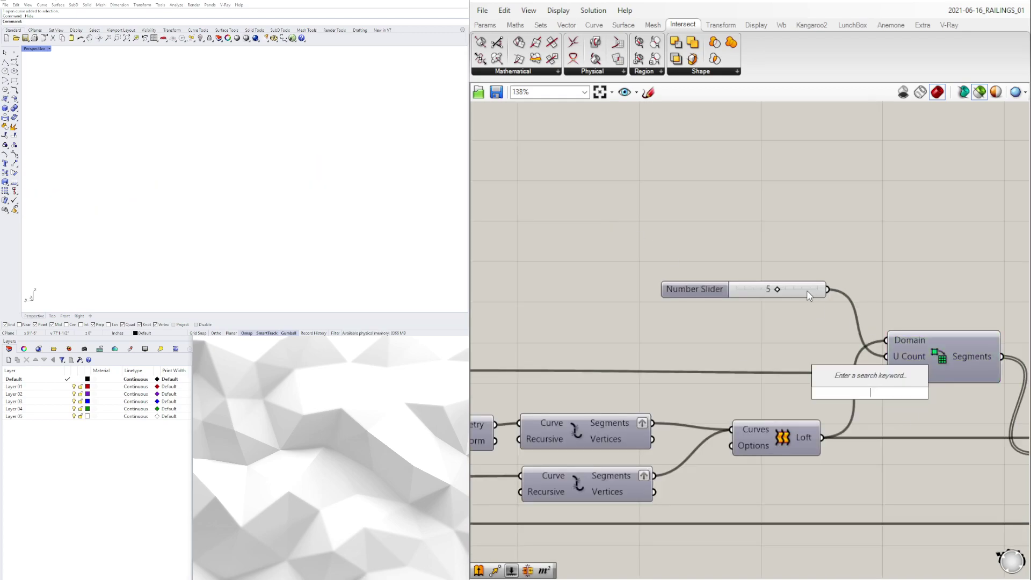
pyautogui.doubleClick(765, 290)
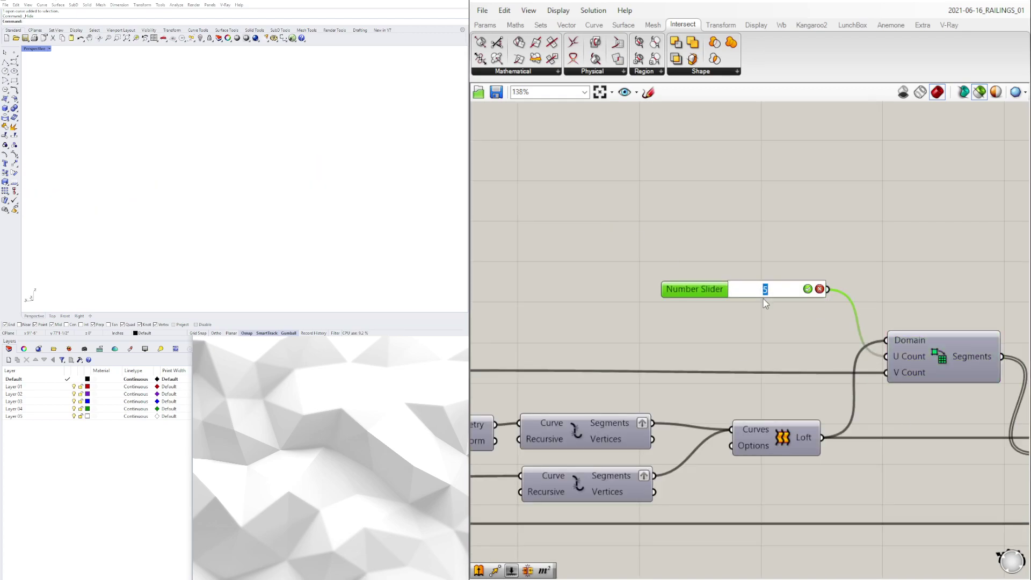
pyautogui.write('1')
pyautogui.press('Return')
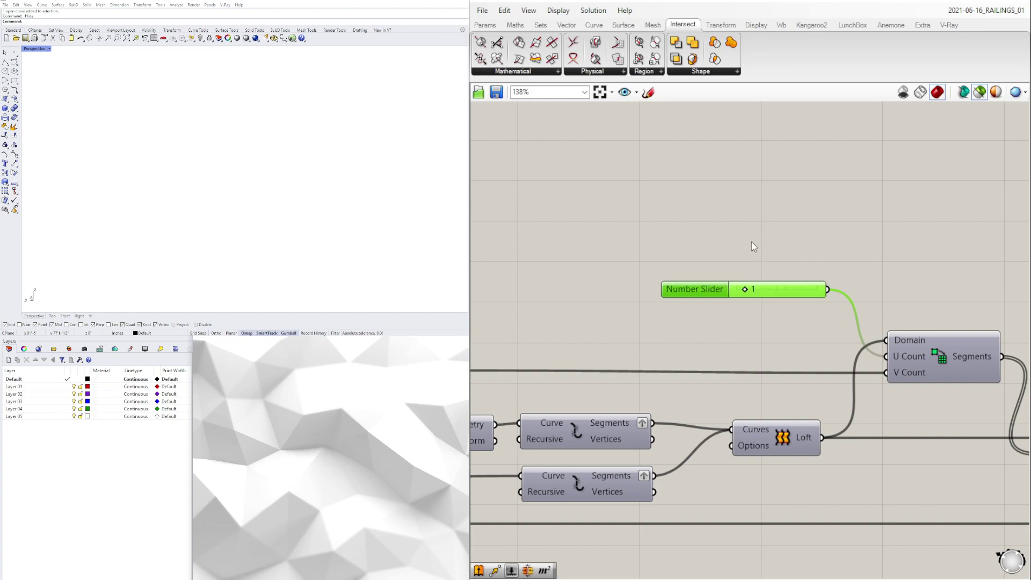
# Step: Preview the sub-surface panels generated with a U Count of 1
pyautogui.scroll(-4, 752, 242)
pyautogui.moveTo(818, 286); pyautogui.dragTo(834, 307, button='right')
pyautogui.click(749, 345)
pyautogui.scroll(3, 715, 332)
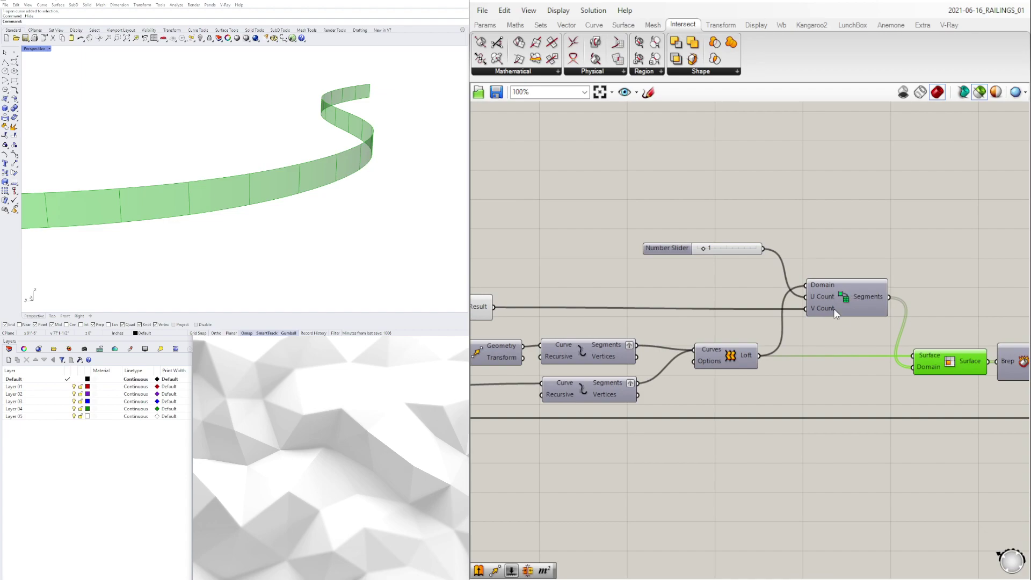
# Step: Reposition the U Count slider lower, closer in line with Divide Domain², and select the sub-surface component to preview its panels
pyautogui.moveTo(663, 249); pyautogui.dragTo(661, 280)
pyautogui.scroll(1, 878, 321)
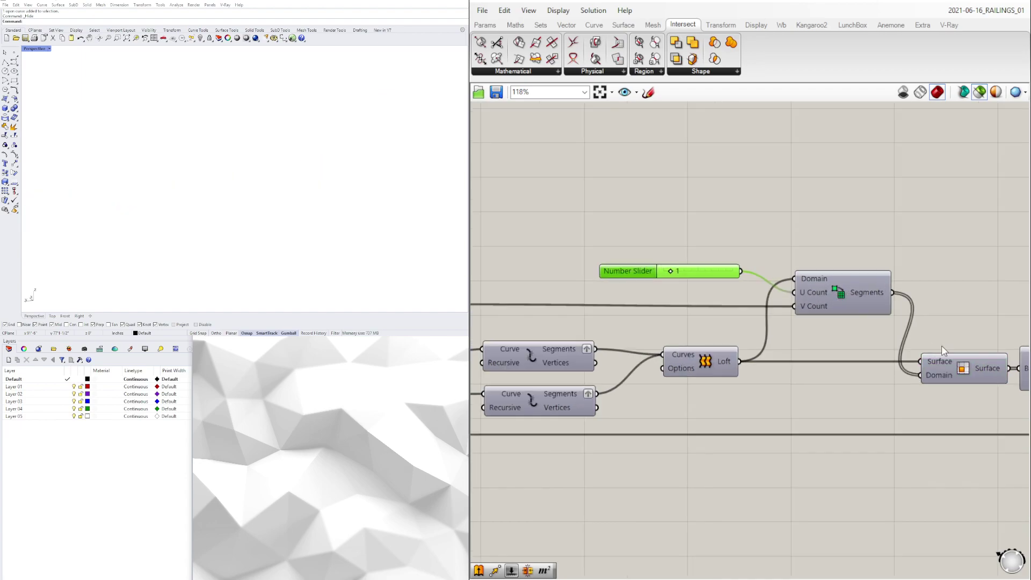
pyautogui.moveTo(943, 346); pyautogui.dragTo(827, 340, button='right')
pyautogui.scroll(-2, 869, 364)
pyautogui.click(863, 363)
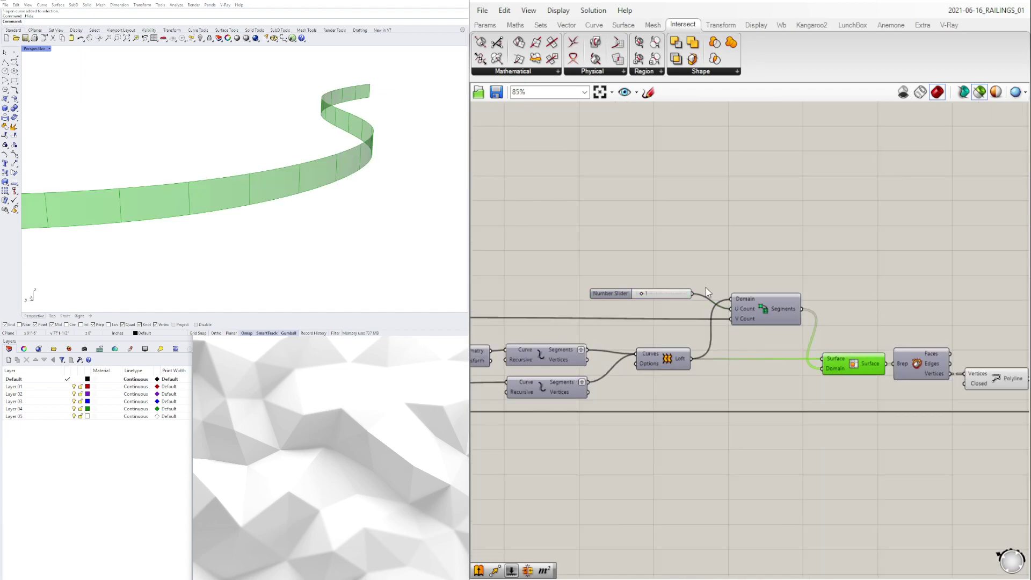
# Step: Examine Divide Domain²'s V Count input, and trace its wire back to the Division component
pyautogui.scroll(4, 741, 285)
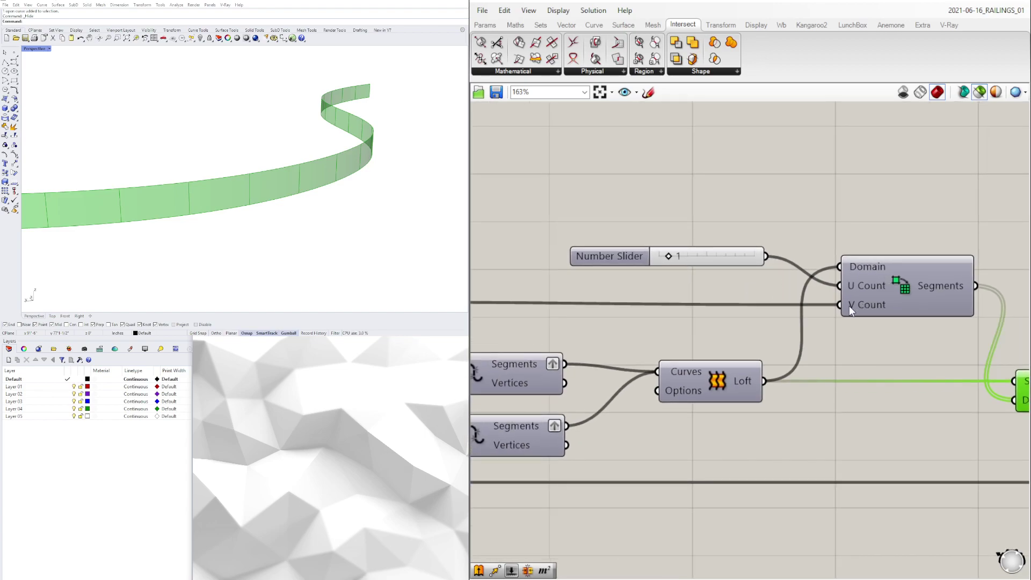
pyautogui.scroll(-5, 811, 314)
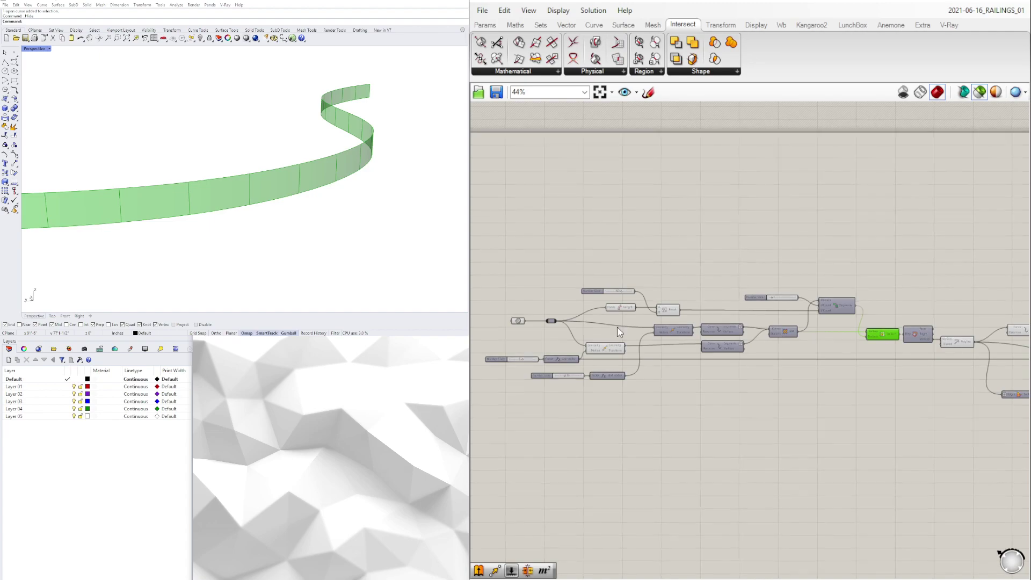
pyautogui.scroll(5, 811, 336)
pyautogui.click(772, 303)
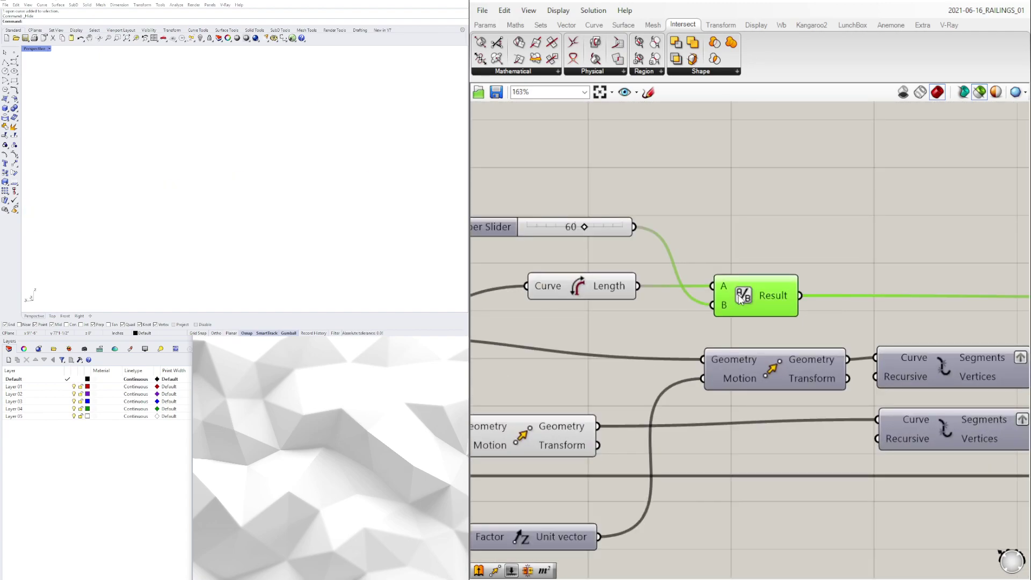
# Step: Select the base Curve, Length and Division components with the 60 slider to show how the curve length is divided
pyautogui.moveTo(708, 295); pyautogui.dragTo(788, 285, button='right')
pyautogui.moveTo(635, 293); pyautogui.dragTo(843, 290, button='right')
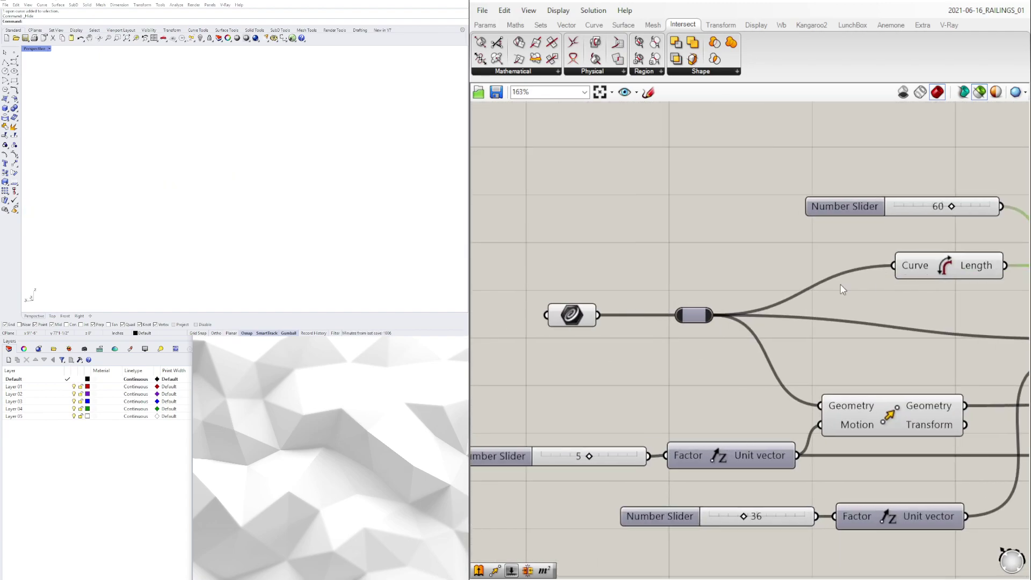
pyautogui.click(571, 315)
pyautogui.scroll(-3, 764, 333)
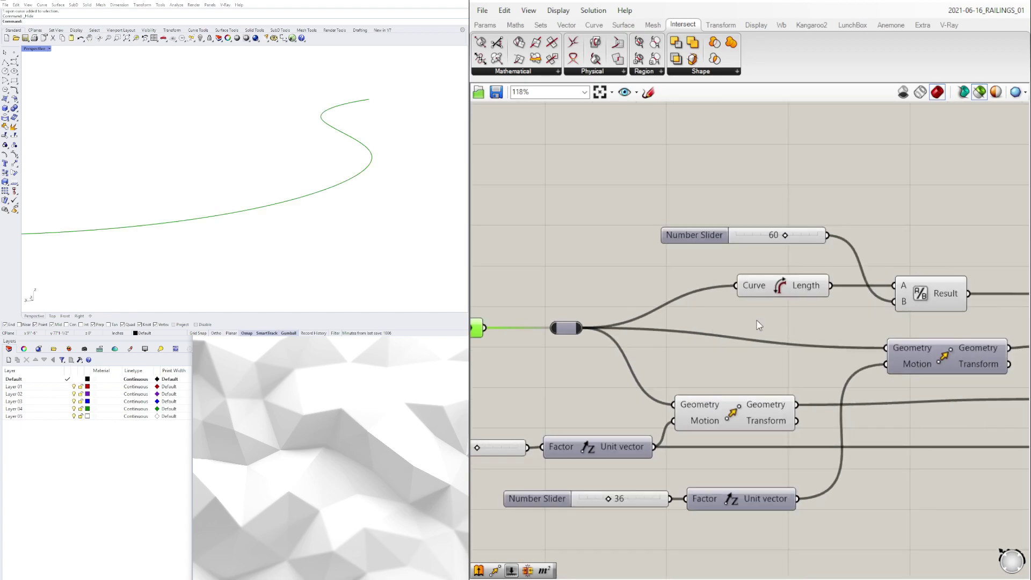
pyautogui.keyDown('shift'); pyautogui.click(773, 293); pyautogui.keyUp('shift')
pyautogui.keyDown('shift'); pyautogui.click(910, 307); pyautogui.keyUp('shift')
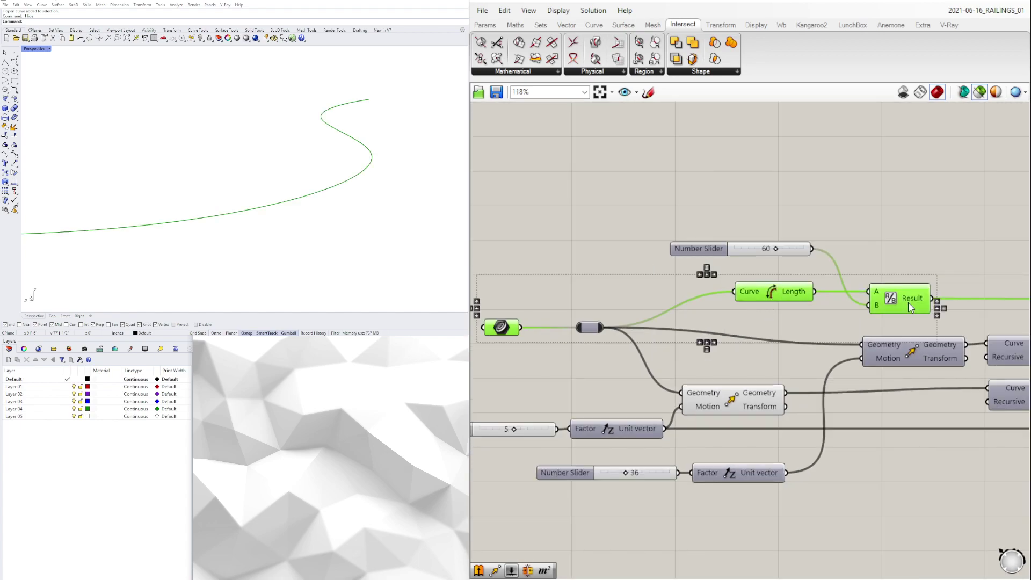
pyautogui.keyDown('shift'); pyautogui.click(710, 248); pyautogui.keyUp('shift')
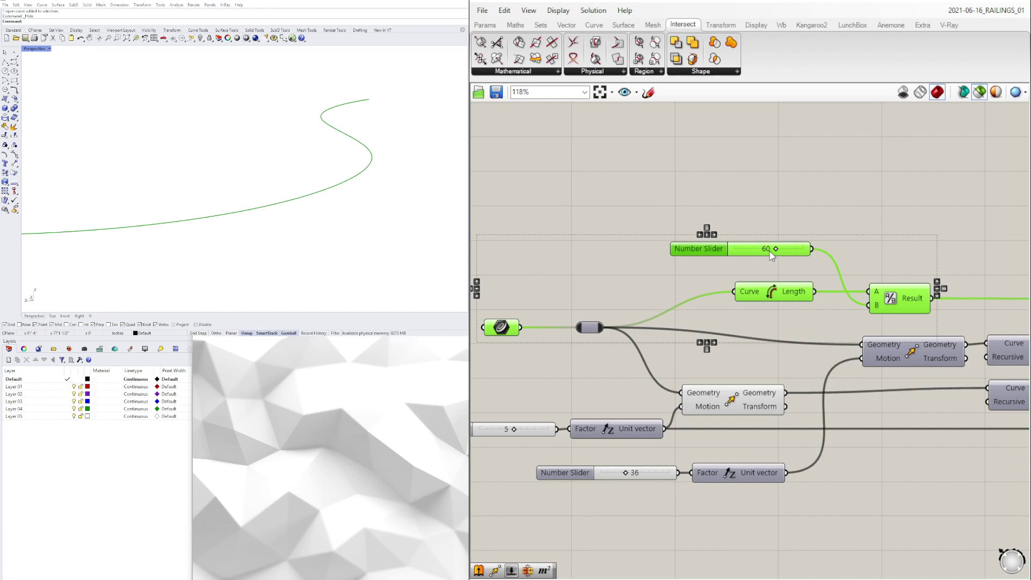
# Step: Trace the Division result forward to Divide Domain²'s V Count input, and examine the wiring into the sub-surface component
pyautogui.moveTo(949, 397); pyautogui.dragTo(767, 367, button='right')
pyautogui.moveTo(736, 276)
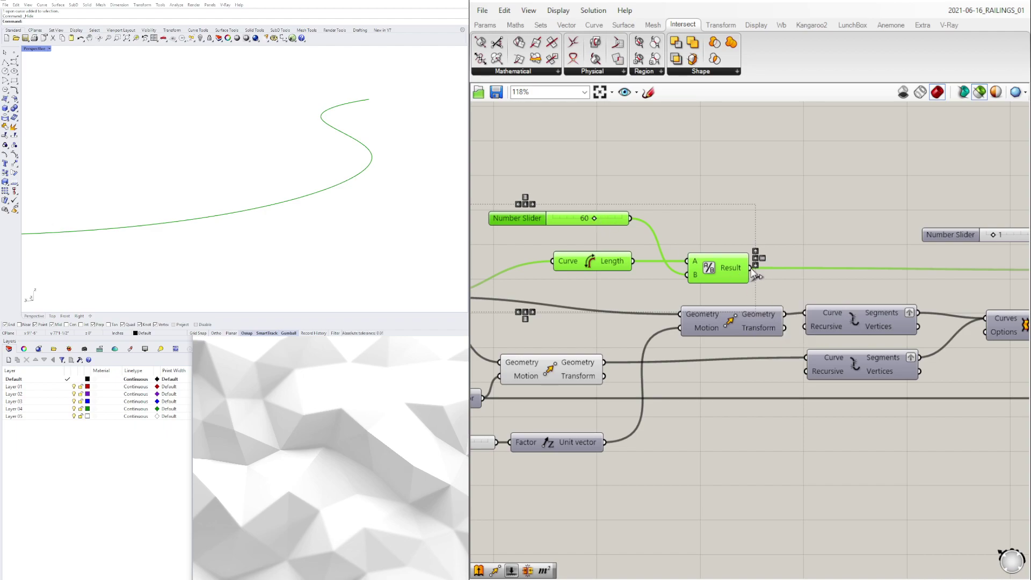
pyautogui.scroll(-3, 752, 270)
pyautogui.scroll(4, 958, 280)
pyautogui.click(951, 261)
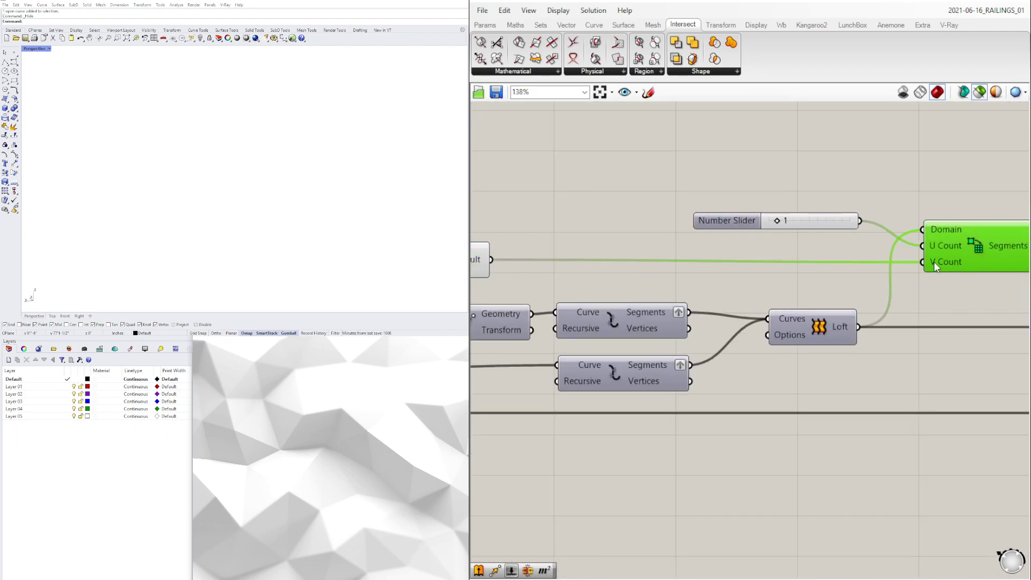
pyautogui.moveTo(933, 262)
pyautogui.scroll(-5, 985, 244)
pyautogui.scroll(3, 794, 329)
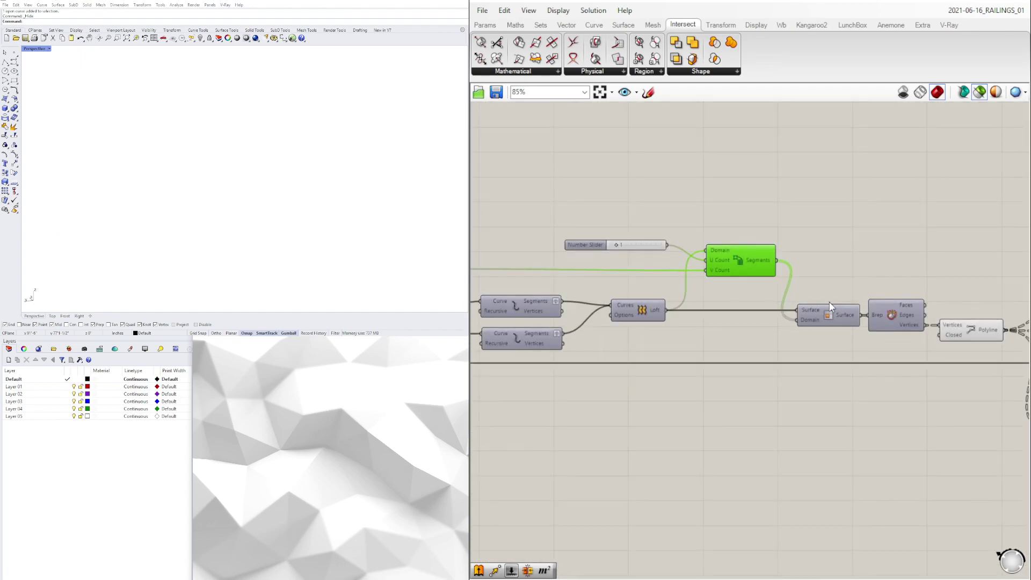
# Step: Set the slider feeding the Division component to 48, and select the sub-surface component to preview the resulting panels
pyautogui.click(828, 313)
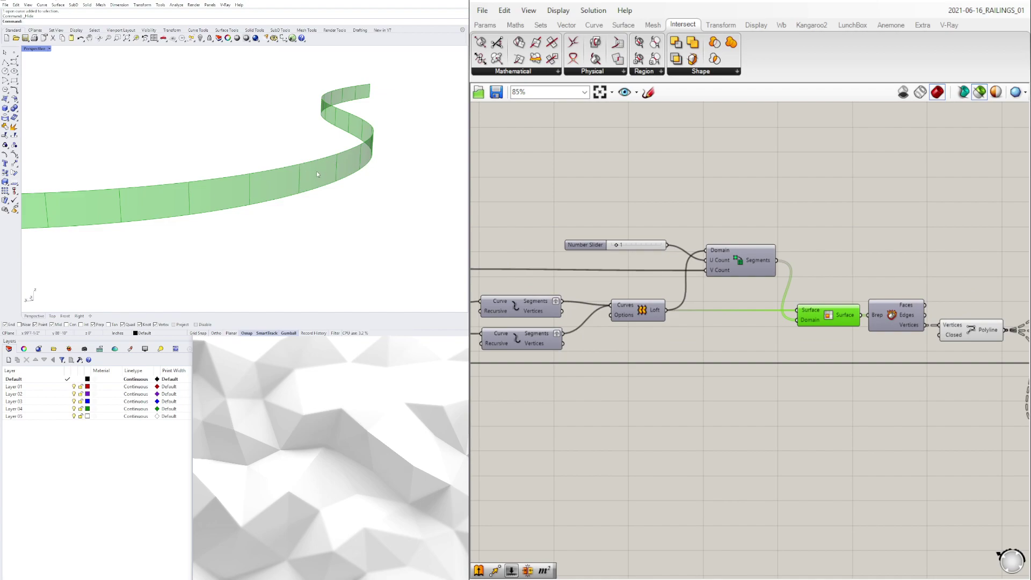
pyautogui.moveTo(619, 293); pyautogui.dragTo(842, 301, button='right')
pyautogui.moveTo(625, 272); pyautogui.dragTo(696, 271, button='right')
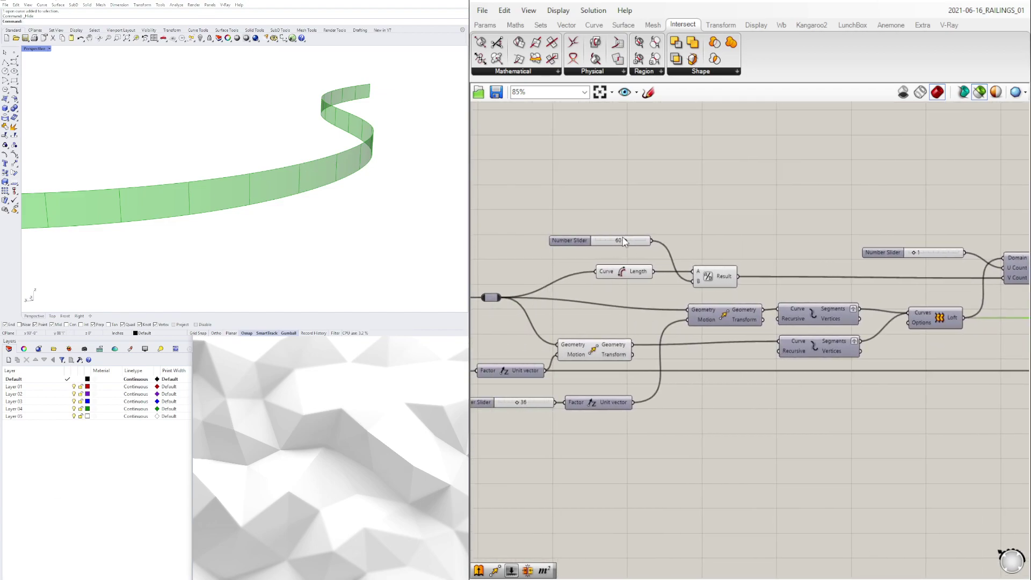
pyautogui.scroll(4, 622, 240)
pyautogui.click(620, 241)
pyautogui.doubleClick(620, 240)
pyautogui.write('40')
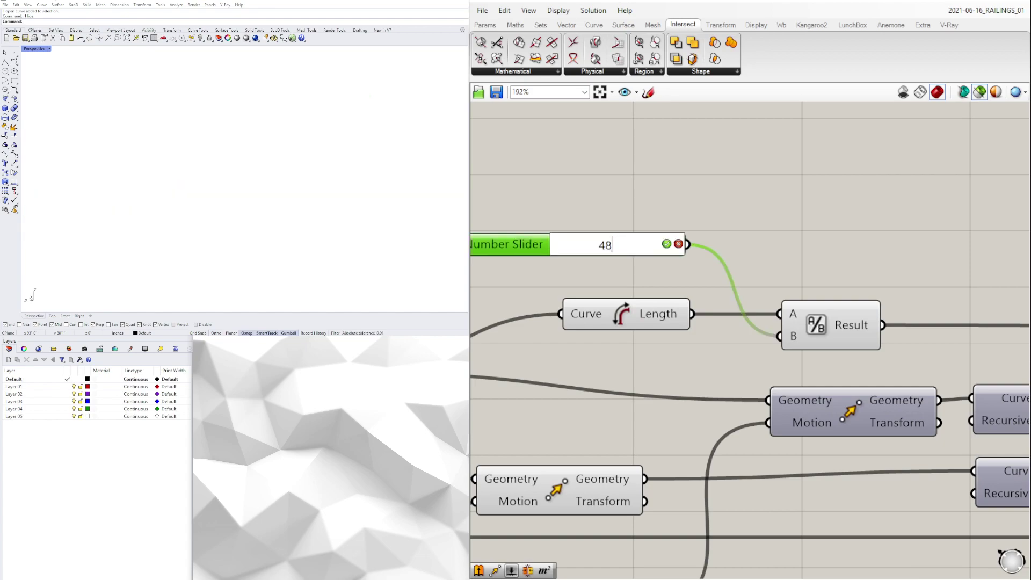
pyautogui.press('Return')
pyautogui.scroll(-5, 619, 240)
pyautogui.moveTo(774, 341); pyautogui.dragTo(722, 343, button='right')
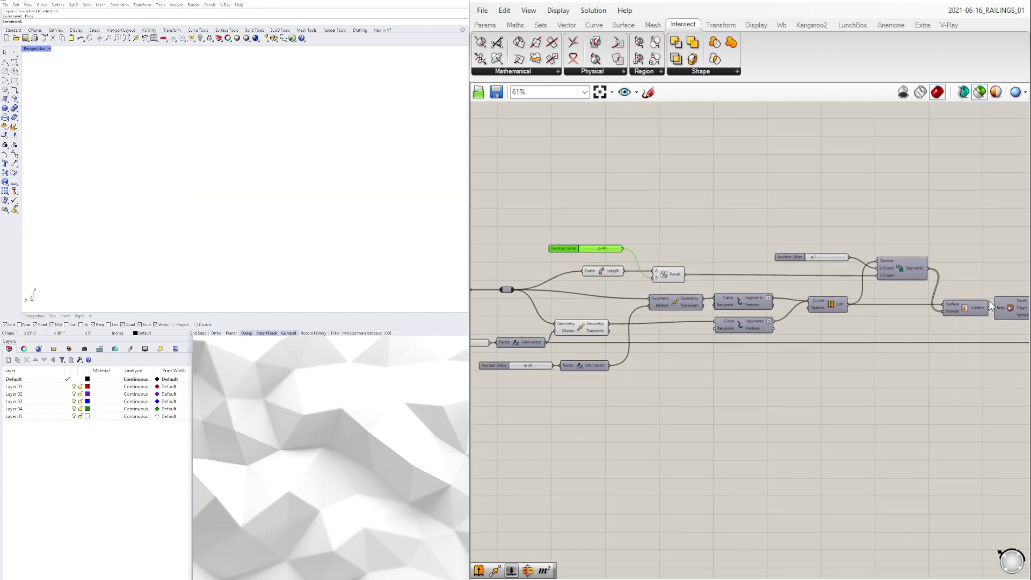
pyautogui.click(962, 308)
pyautogui.scroll(3, 568, 255)
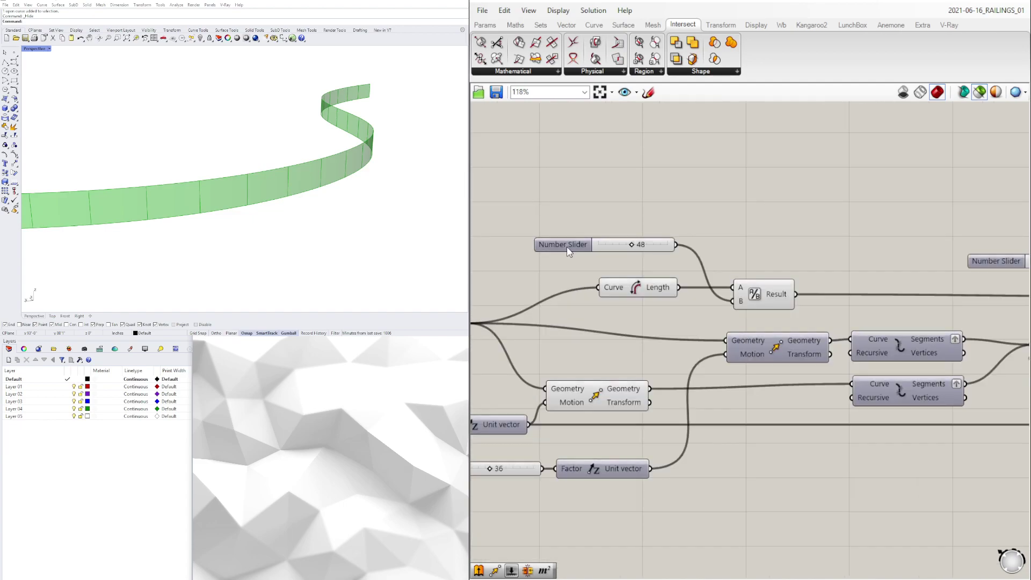
# Step: Try a value of 54 on the panel-length slider, and set it back to 48
pyautogui.click(637, 240)
pyautogui.scroll(3, 637, 241)
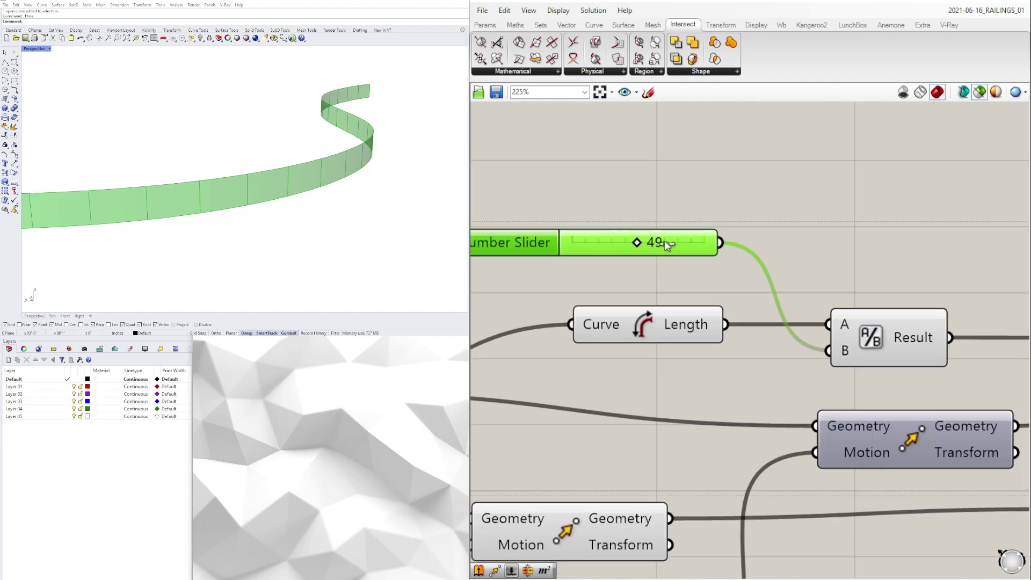
pyautogui.moveTo(666, 243); pyautogui.dragTo(646, 244)
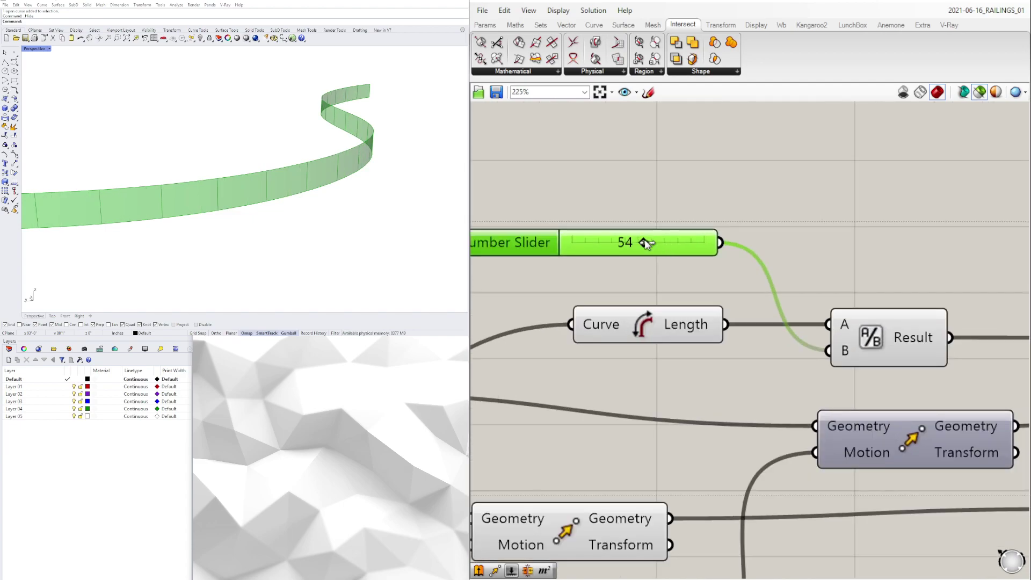
pyautogui.doubleClick(646, 242)
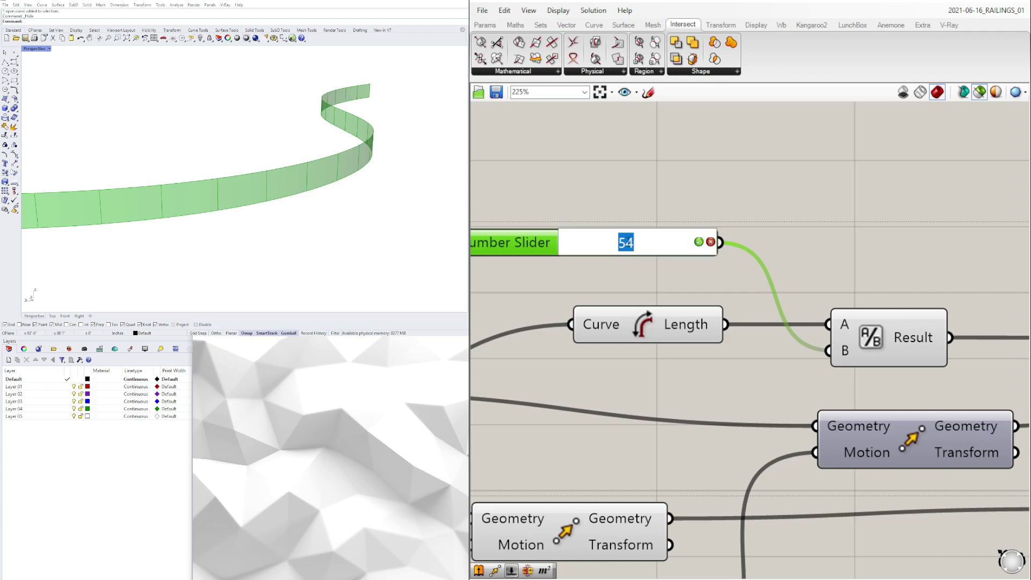
pyautogui.write('48')
pyautogui.press('Return')
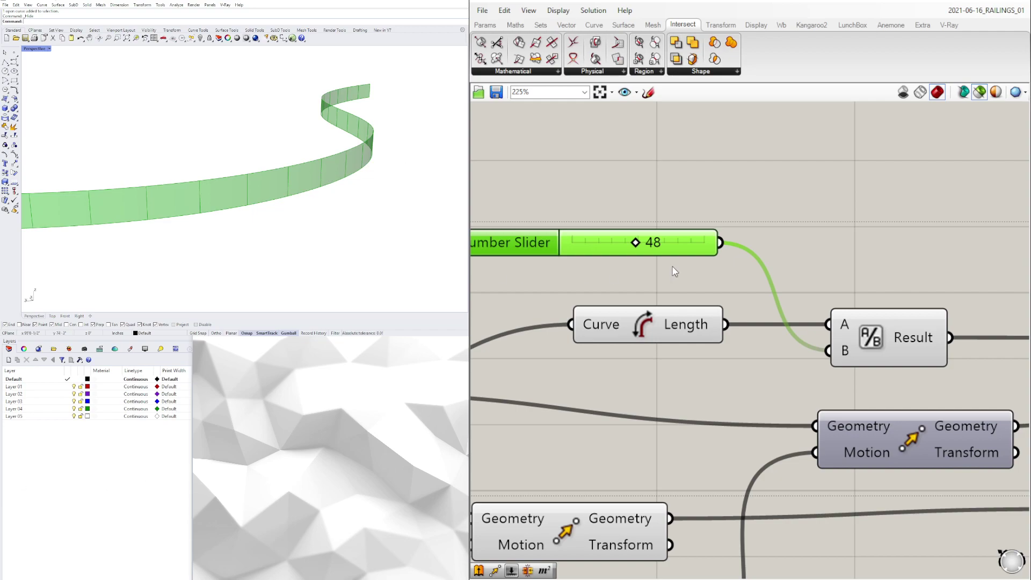
# Step: Set the panel-length slider feeding the Division component to 60
pyautogui.doubleClick(658, 247)
pyautogui.write('60')
pyautogui.press('Return')
# Step: Select the Polyline component and add the Boundary Surfaces component feeding the brep join to preview panel outlines and flat panels
pyautogui.scroll(-1, 802, 278)
pyautogui.scroll(-5, 802, 277)
pyautogui.moveTo(876, 327); pyautogui.dragTo(569, 290, button='right')
pyautogui.moveTo(929, 340); pyautogui.dragTo(743, 354, button='right')
pyautogui.click(895, 341)
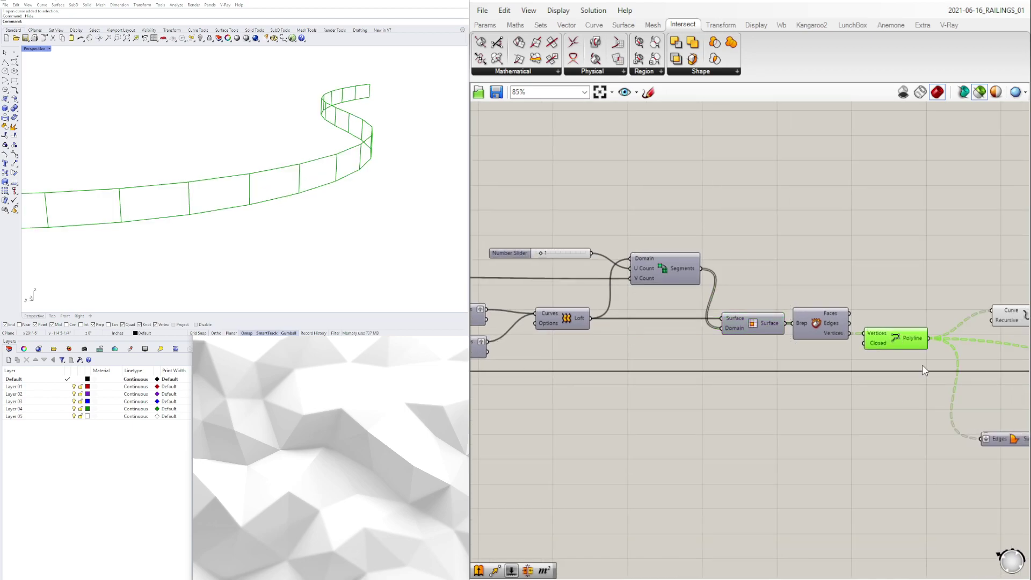
pyautogui.moveTo(922, 366); pyautogui.dragTo(739, 349, button='right')
pyautogui.keyDown('shift'); pyautogui.click(827, 400); pyautogui.keyUp('shift')
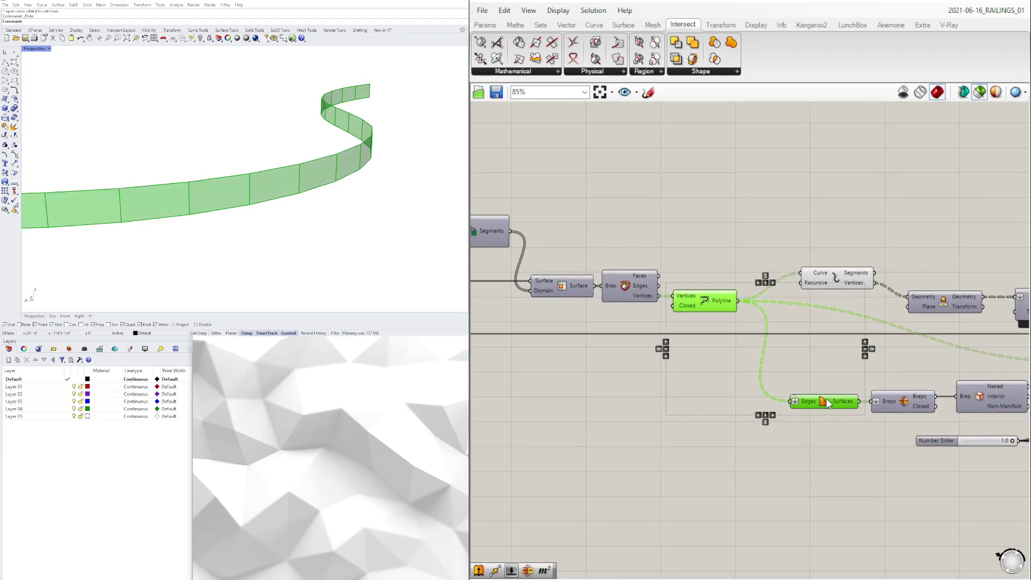
pyautogui.moveTo(815, 400); pyautogui.dragTo(753, 270, button='right')
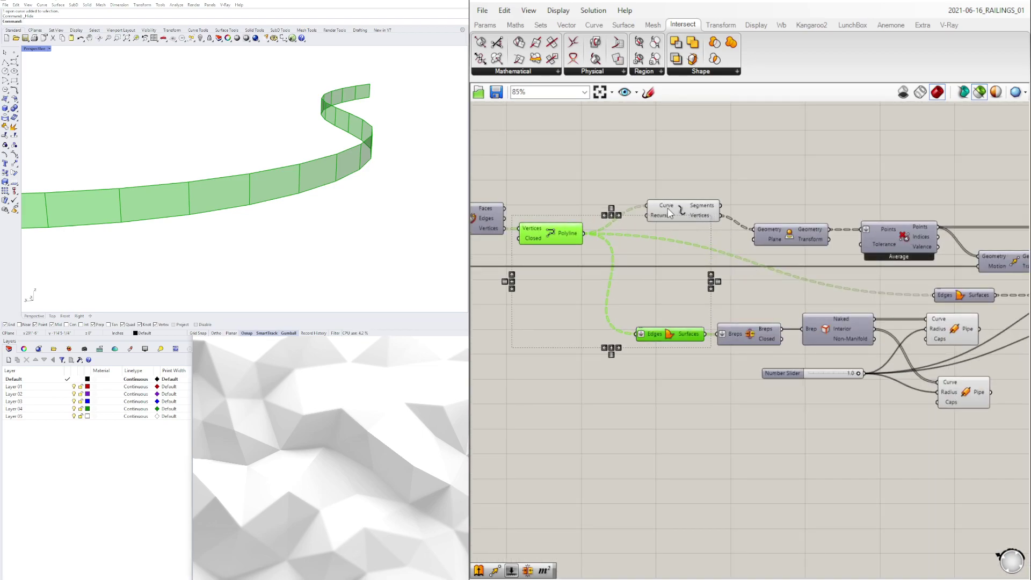
# Step: Select the two rail Pipe components and add the post Pipe to preview the railing frame, and clear the selection
pyautogui.moveTo(839, 271); pyautogui.dragTo(820, 269, button='right')
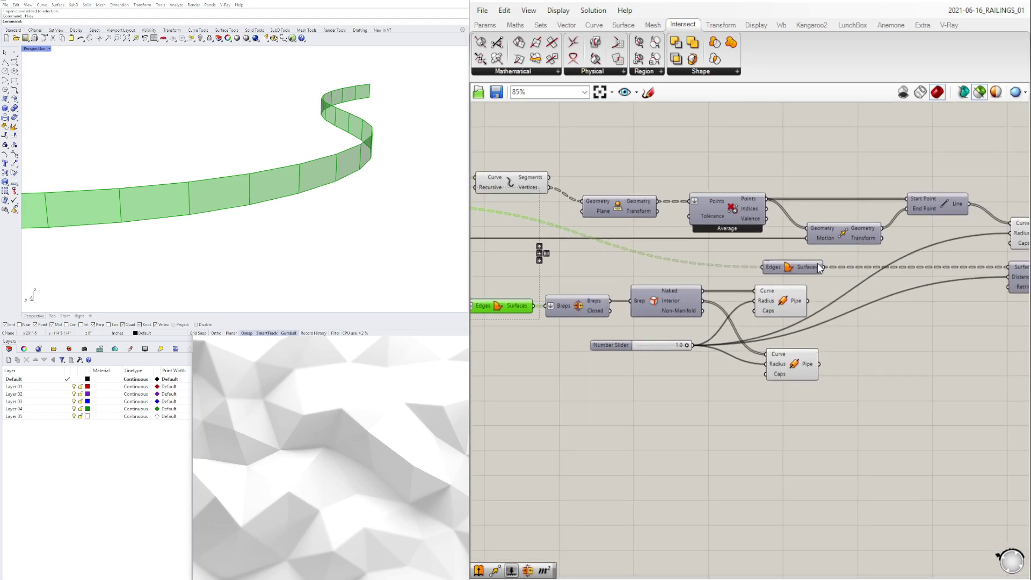
pyautogui.click(799, 301)
pyautogui.keyDown('shift'); pyautogui.click(803, 361); pyautogui.keyUp('shift')
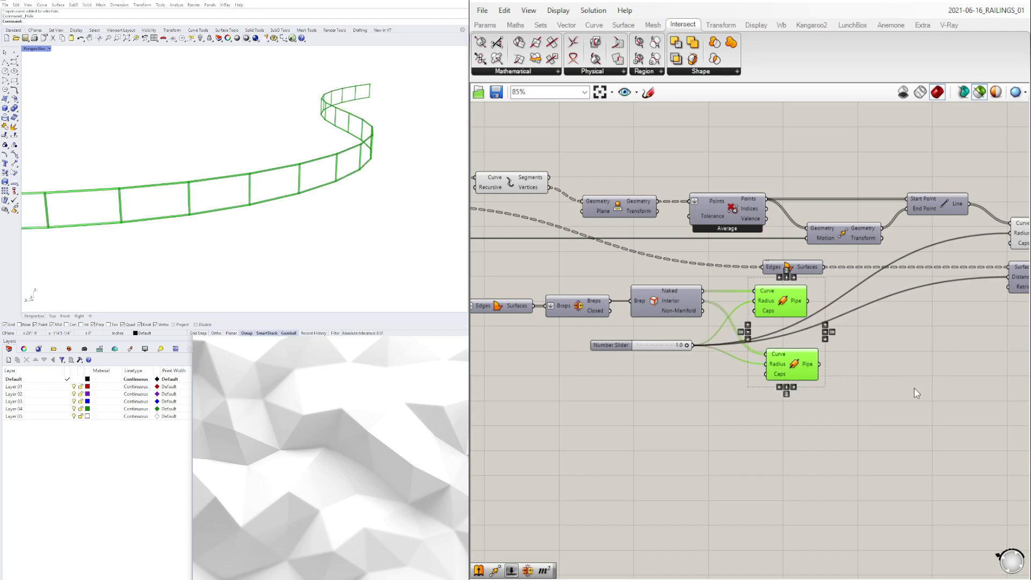
pyautogui.moveTo(914, 388); pyautogui.dragTo(774, 381, button='right')
pyautogui.keyDown('shift'); pyautogui.click(884, 227); pyautogui.keyUp('shift')
pyautogui.moveTo(864, 363); pyautogui.dragTo(723, 365, button='right')
pyautogui.click(859, 463)
pyautogui.moveTo(927, 444); pyautogui.dragTo(737, 431, button='right')
pyautogui.moveTo(906, 361); pyautogui.dragTo(870, 379, button='right')
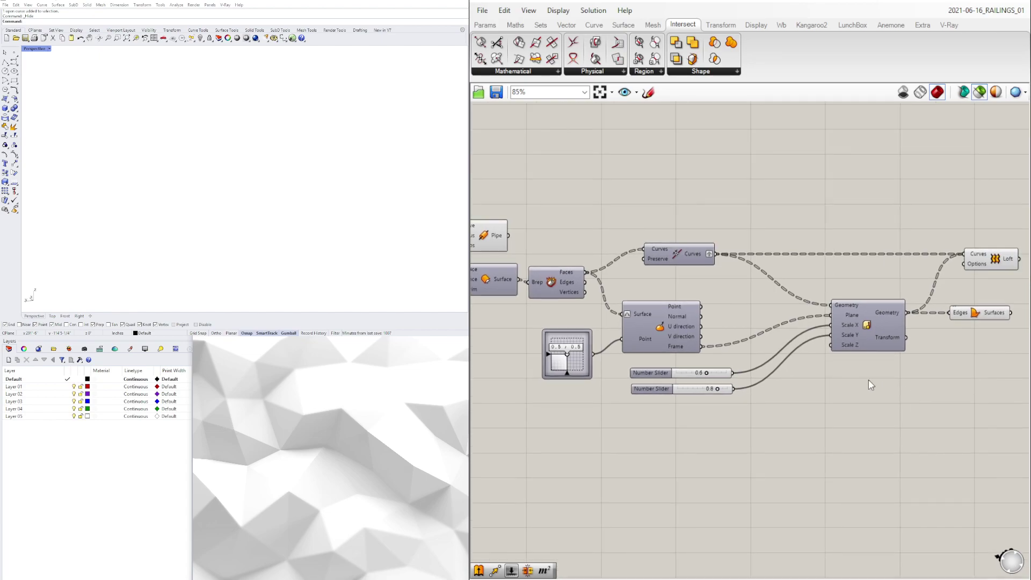
# Step: Turn on the preview of the Offset Surface component and inspect its panels in the viewport
pyautogui.scroll(-2, 868, 379)
pyautogui.scroll(3, 642, 308)
pyautogui.click(588, 305)
pyautogui.rightClick(589, 304)
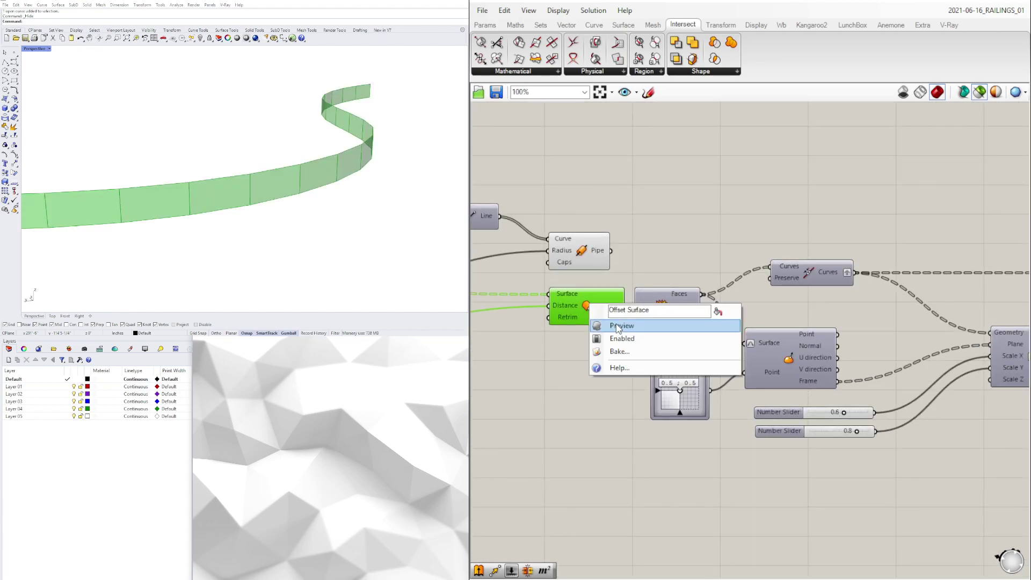
pyautogui.click(617, 326)
pyautogui.scroll(5, 399, 158)
pyautogui.scroll(-5, 383, 142)
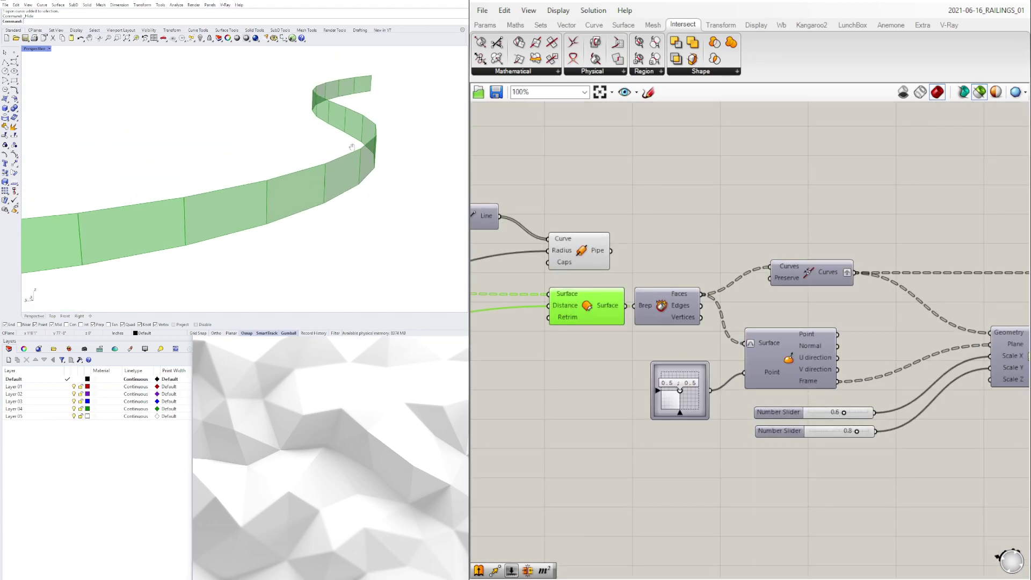
# Step: Add the rail and post Pipe components to the selected Offset Surface to inspect panels, rails and posts together
pyautogui.moveTo(720, 361); pyautogui.dragTo(915, 360, button='right')
pyautogui.scroll(-1, 913, 360)
pyautogui.keyDown('shift'); pyautogui.click(552, 332); pyautogui.keyUp('shift')
pyautogui.keyDown('shift'); pyautogui.click(549, 397); pyautogui.keyUp('shift')
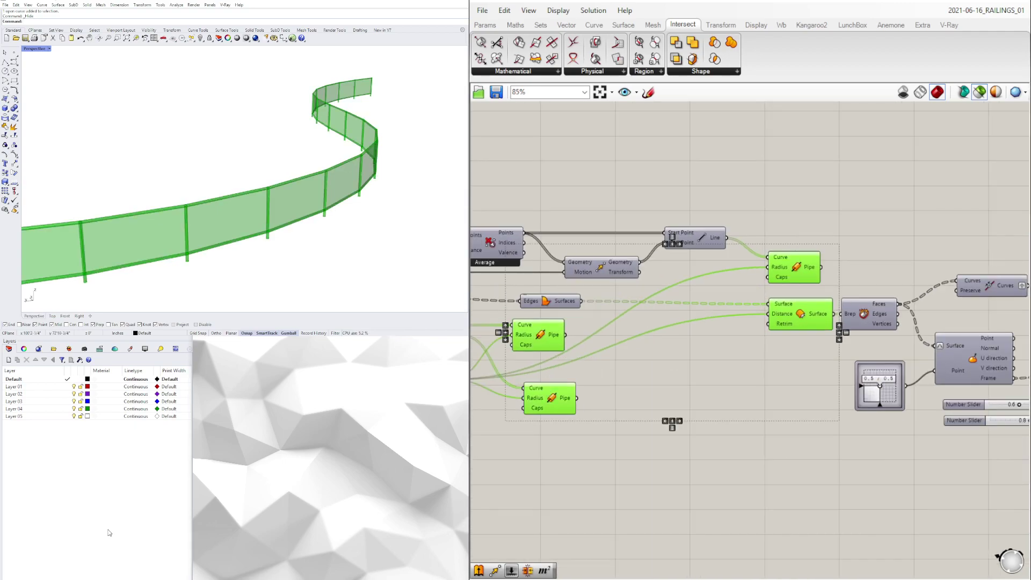
pyautogui.scroll(4, 384, 141)
pyautogui.scroll(-2, 391, 121)
pyautogui.scroll(-2, 387, 137)
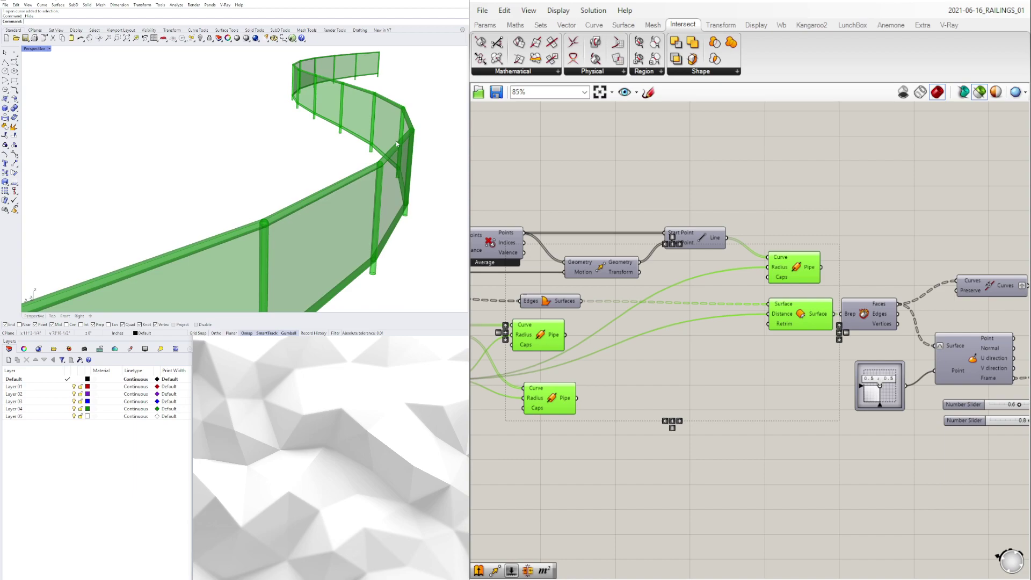
pyautogui.scroll(4, 397, 141)
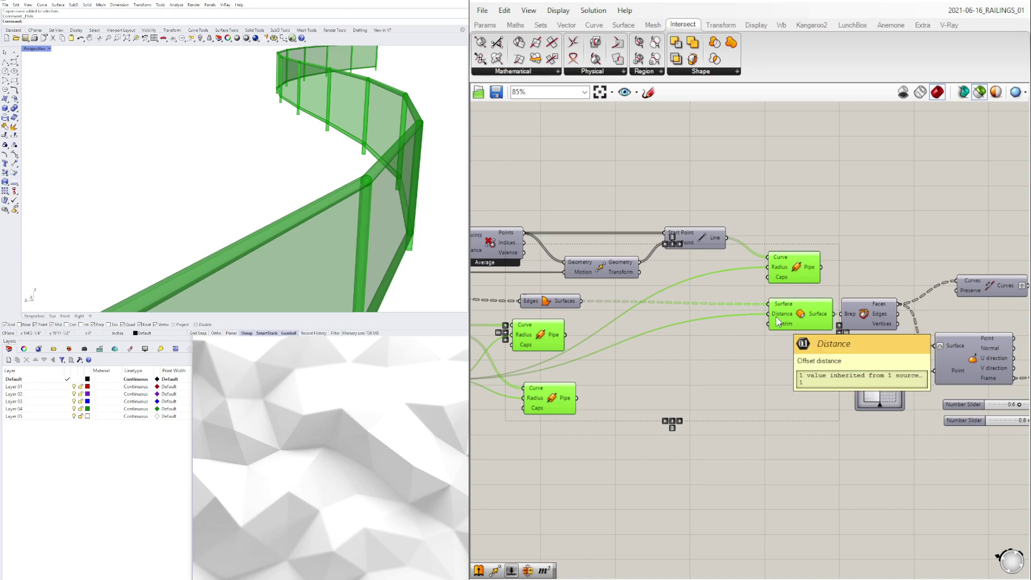
# Step: Trace the Offset Surface's Distance input back to the 1.0 slider shared with the pipes, and select the Offset Surface again
pyautogui.moveTo(620, 348); pyautogui.dragTo(774, 247, button='right')
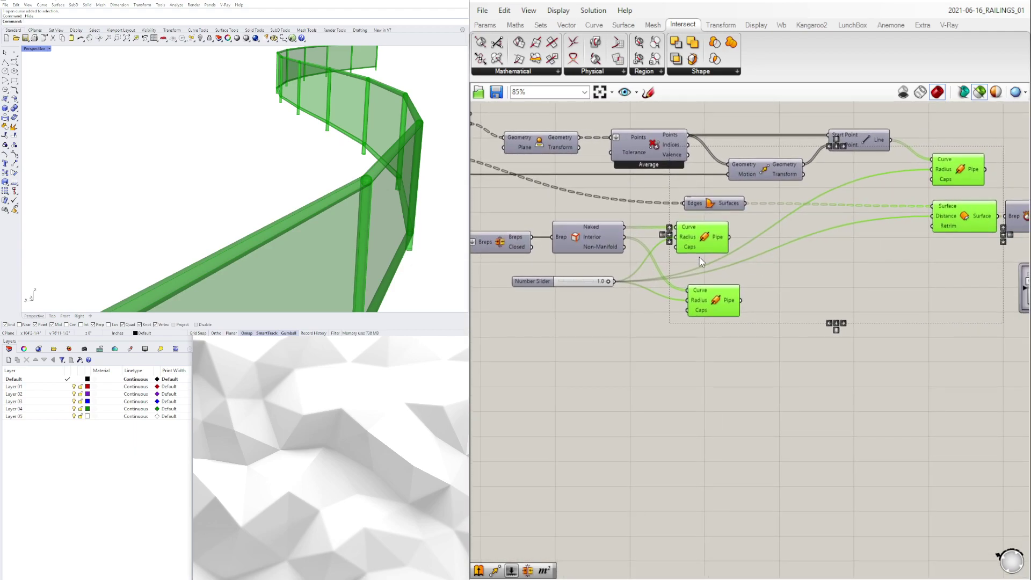
pyautogui.click(546, 278)
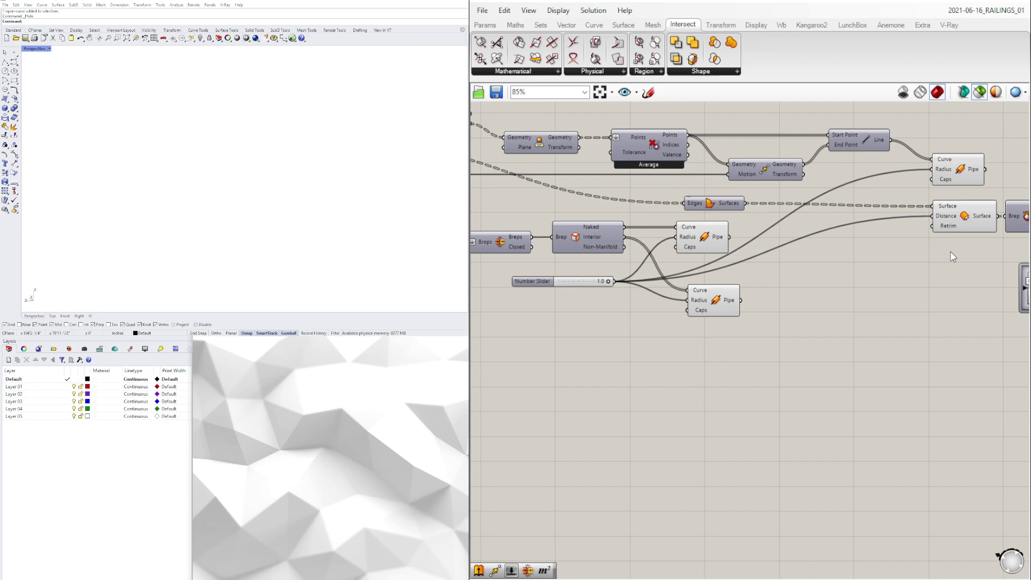
pyautogui.moveTo(961, 249); pyautogui.dragTo(690, 253, button='right')
pyautogui.click(707, 218)
pyautogui.moveTo(887, 279); pyautogui.dragTo(738, 298, button='right')
pyautogui.scroll(-1, 789, 267)
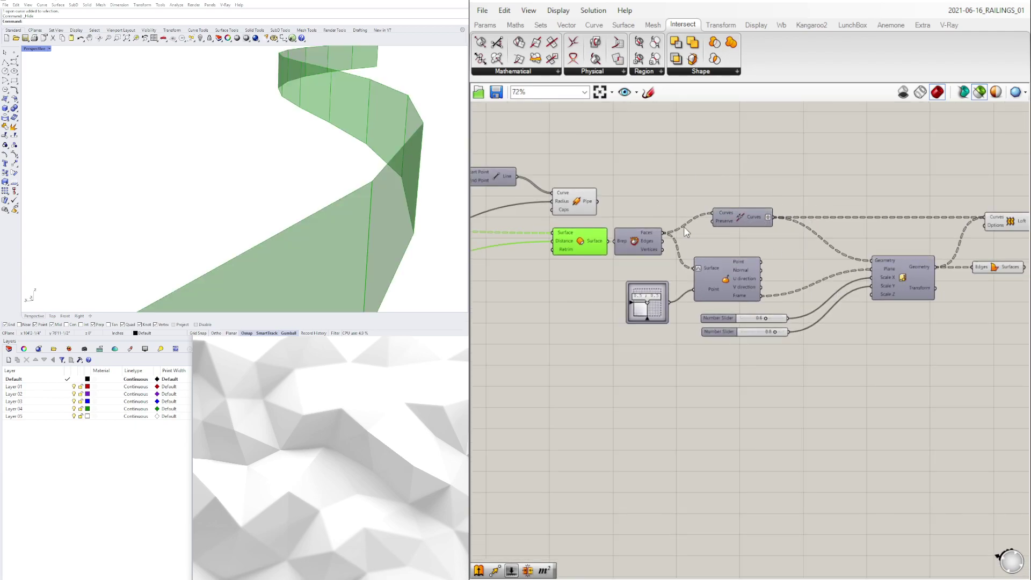
# Step: Preview the Deconstruct Brep faces and the joined and scaled panel outlines, and examine the 0.6 and 0.8 scale sliders
pyautogui.click(637, 240)
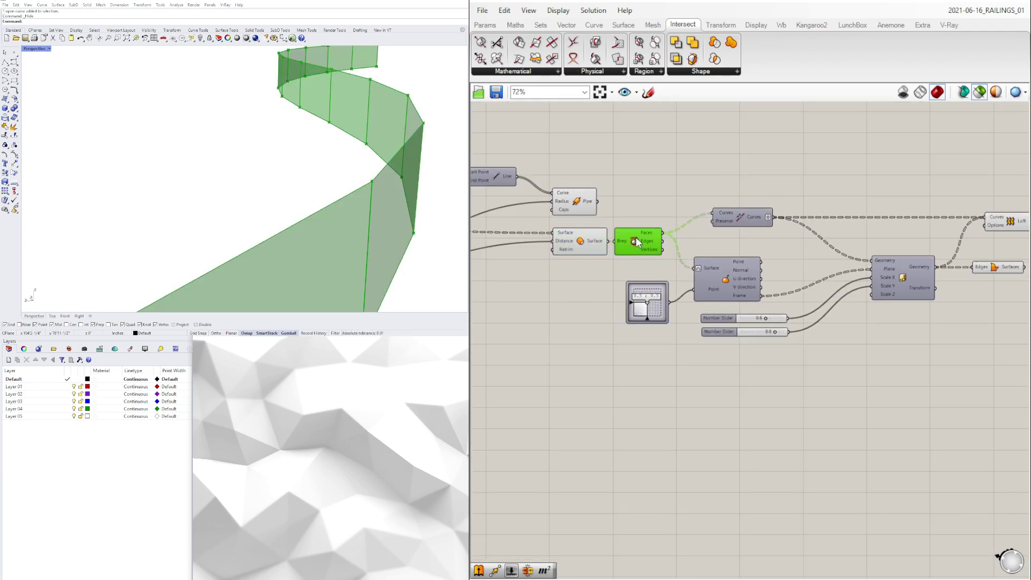
pyautogui.keyDown('shift'); pyautogui.click(742, 216); pyautogui.keyUp('shift')
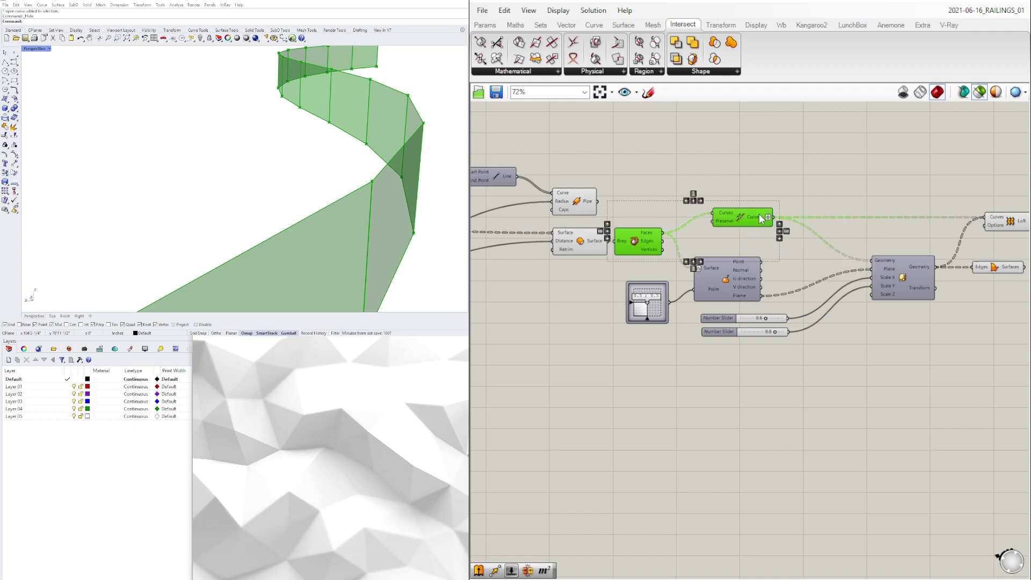
pyautogui.click(742, 215)
pyautogui.keyDown('shift'); pyautogui.click(910, 279); pyautogui.keyUp('shift')
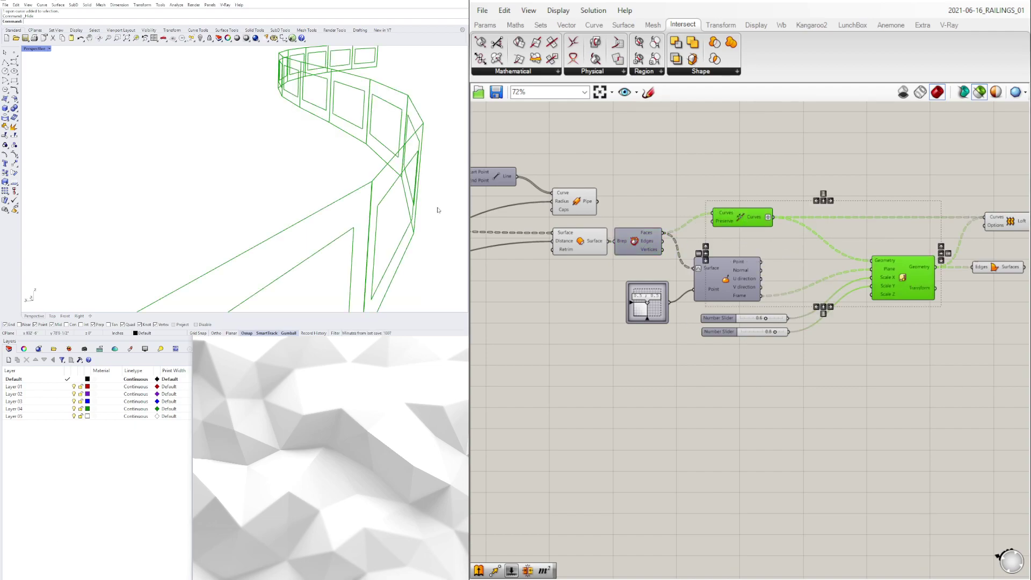
pyautogui.moveTo(438, 210); pyautogui.dragTo(333, 159, button='right')
pyautogui.scroll(4, 278, 138)
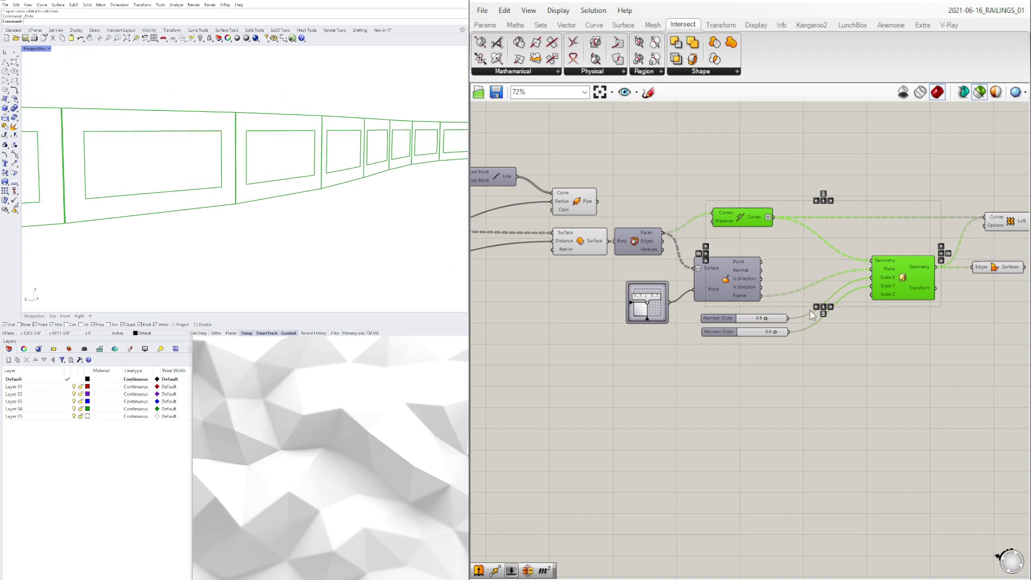
pyautogui.scroll(5, 810, 310)
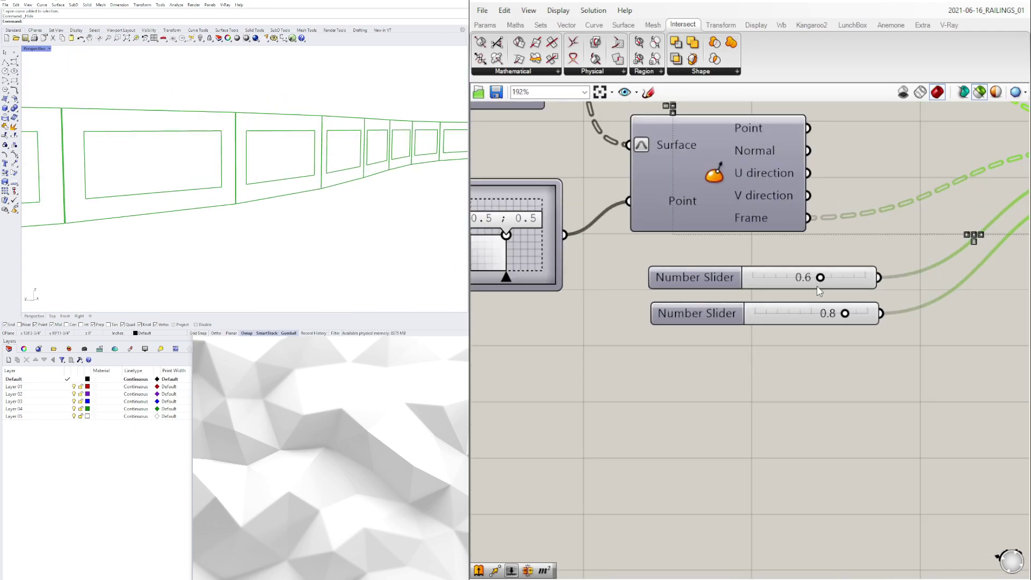
# Step: Shift the final Boundary Surfaces component slightly closer in line with Loft, and preview both separately and together
pyautogui.scroll(-5, 845, 322)
pyautogui.moveTo(858, 343); pyautogui.dragTo(656, 371, button='right')
pyautogui.scroll(3, 895, 276)
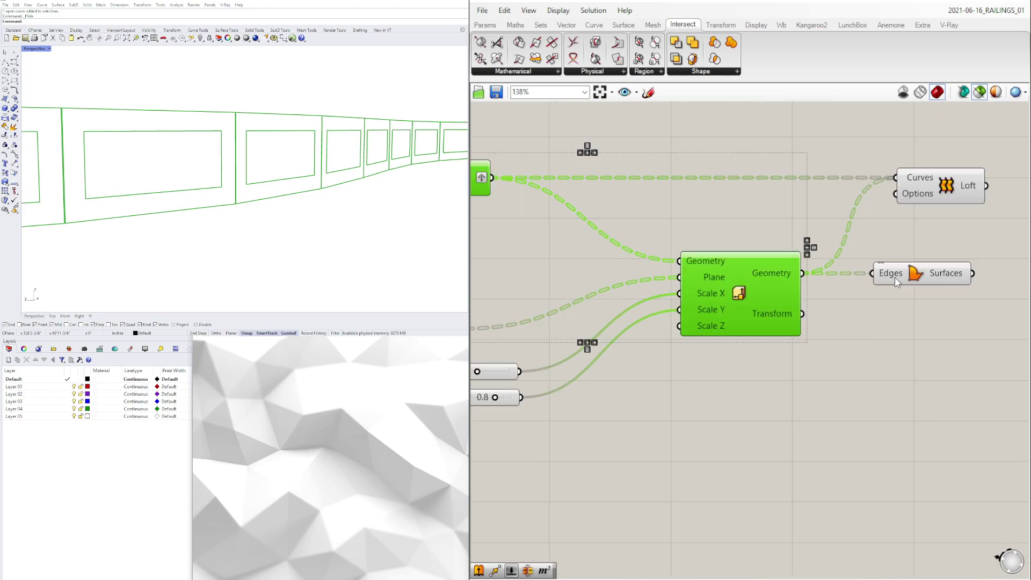
pyautogui.moveTo(897, 279); pyautogui.dragTo(917, 282)
pyautogui.moveTo(695, 420); pyautogui.dragTo(723, 422, button='right')
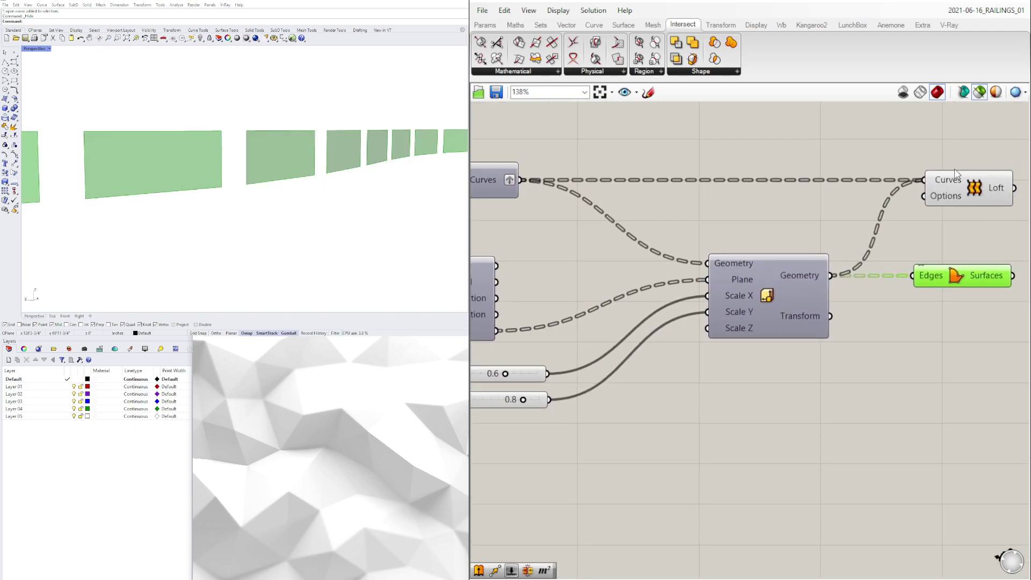
pyautogui.click(950, 188)
pyautogui.moveTo(950, 194); pyautogui.dragTo(832, 219, button='right')
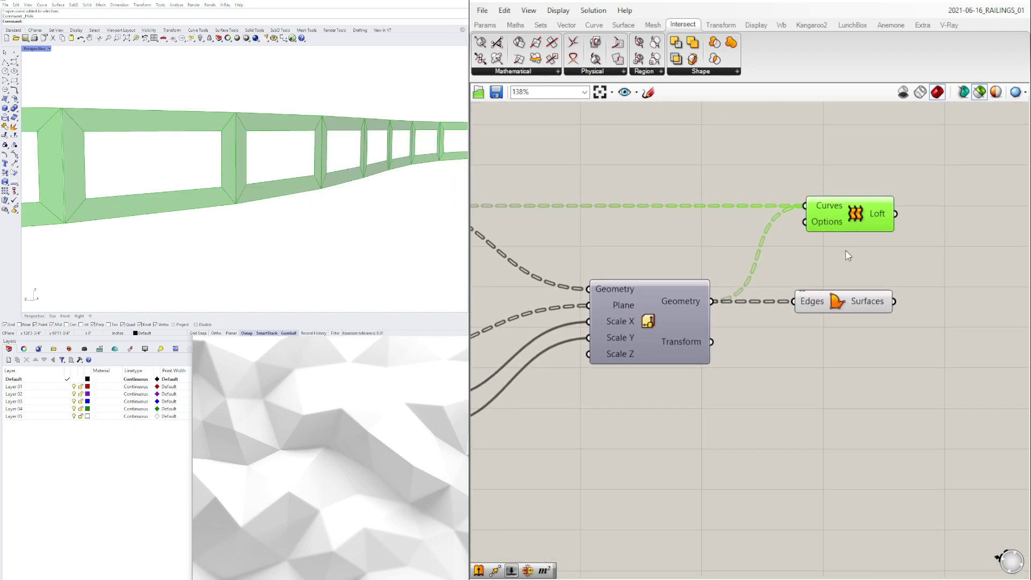
pyautogui.keyDown('shift'); pyautogui.click(837, 311); pyautogui.keyUp('shift')
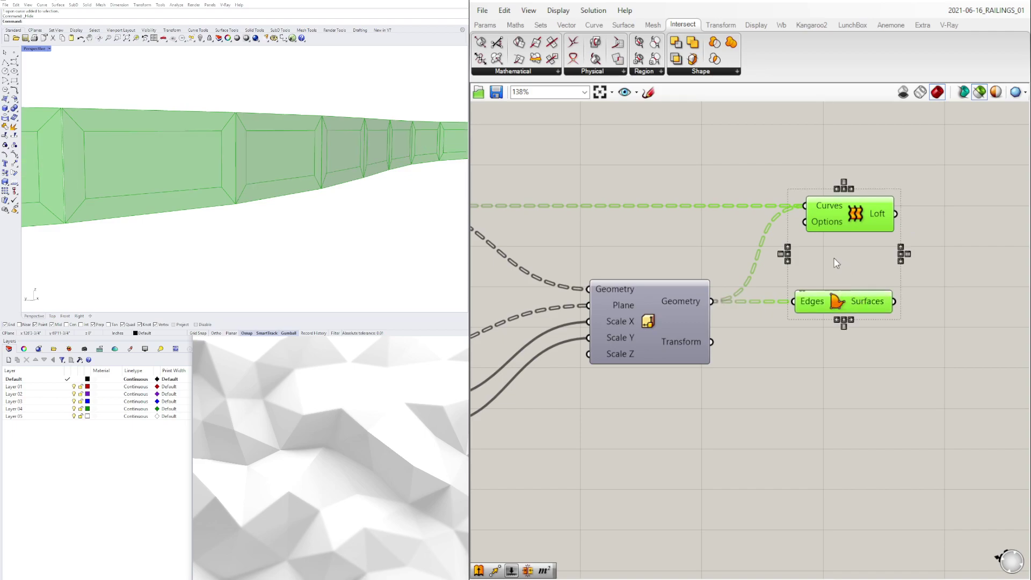
# Step: Turn off the selected-only preview to show the complete railing, and view the whole railing and full definition
pyautogui.click(979, 92)
pyautogui.click(848, 160)
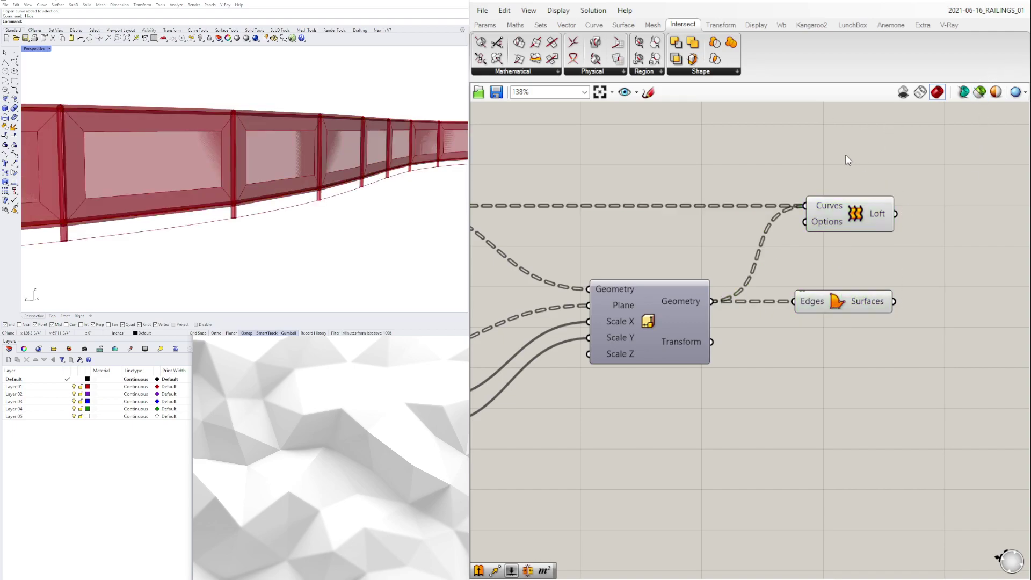
pyautogui.scroll(-10, 318, 142)
pyautogui.scroll(4, 354, 146)
pyautogui.moveTo(323, 138); pyautogui.dragTo(389, 161, button='right')
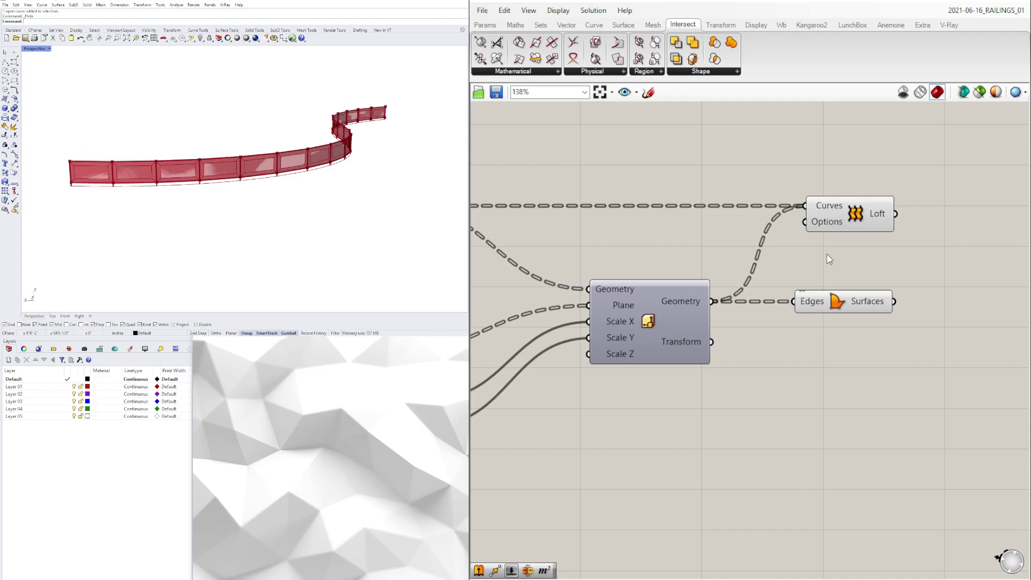
pyautogui.scroll(-5, 829, 258)
pyautogui.moveTo(705, 274); pyautogui.dragTo(789, 280, button='right')
pyautogui.scroll(-5, 789, 279)
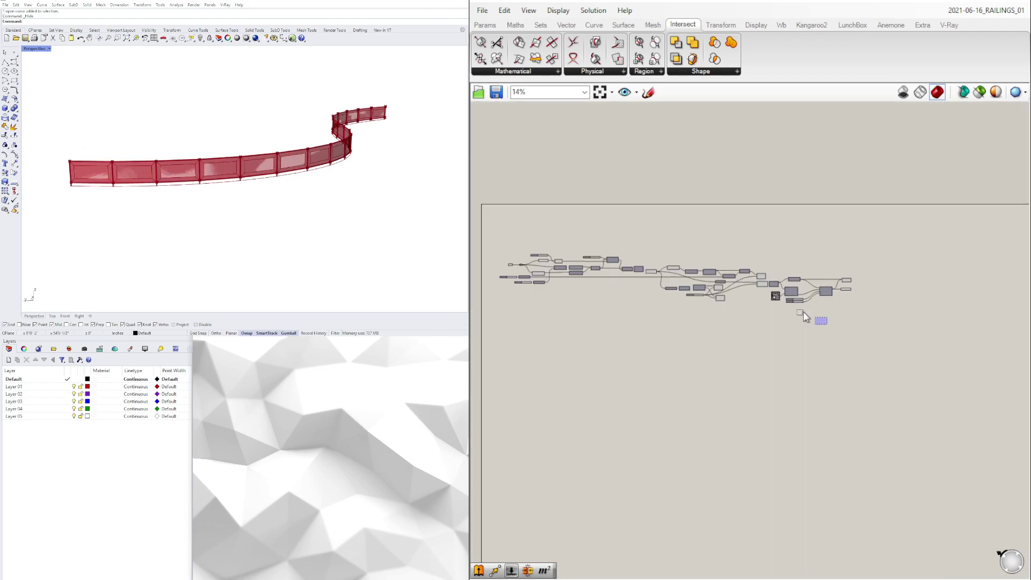
# Step: Disable the preview of all components upstream of the vertical-post Pipe and the Offset Surface
pyautogui.scroll(2, 605, 302)
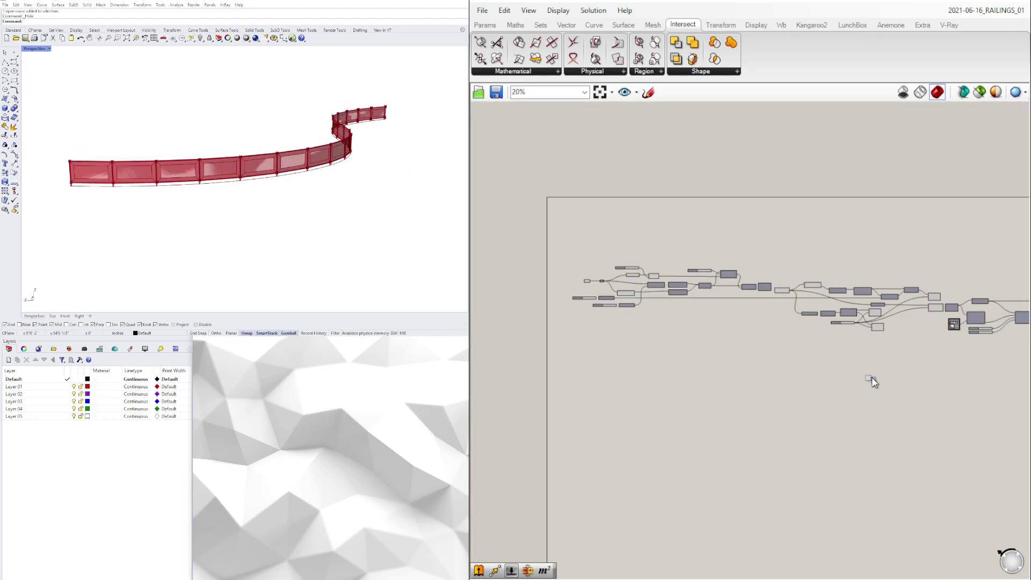
pyautogui.moveTo(919, 375); pyautogui.dragTo(571, 211)
pyautogui.middleClick(598, 226)
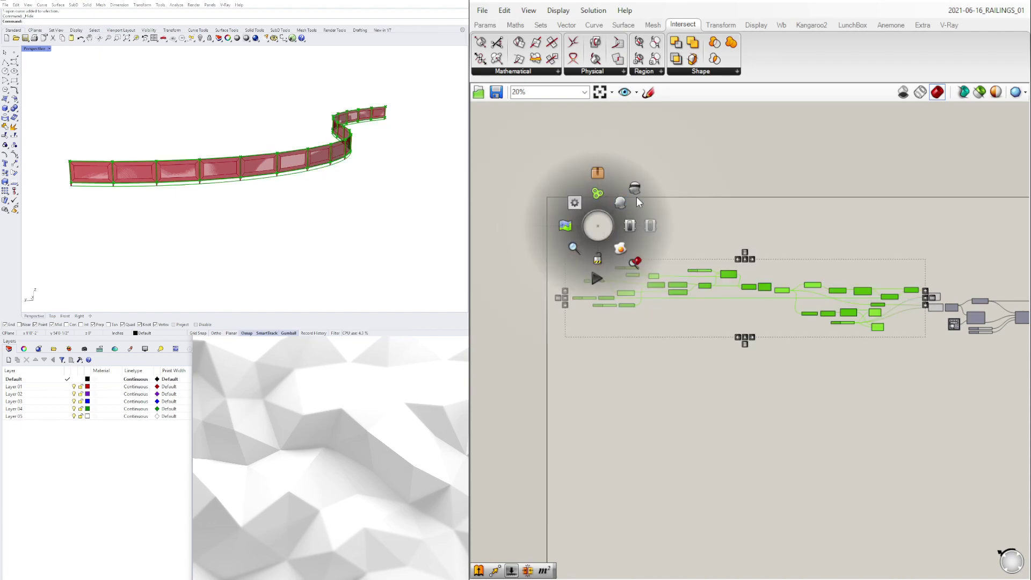
pyautogui.click(634, 189)
# Step: Enable the preview of the two Pipe components fed by the Naked and Interior panel edges
pyautogui.scroll(5, 750, 257)
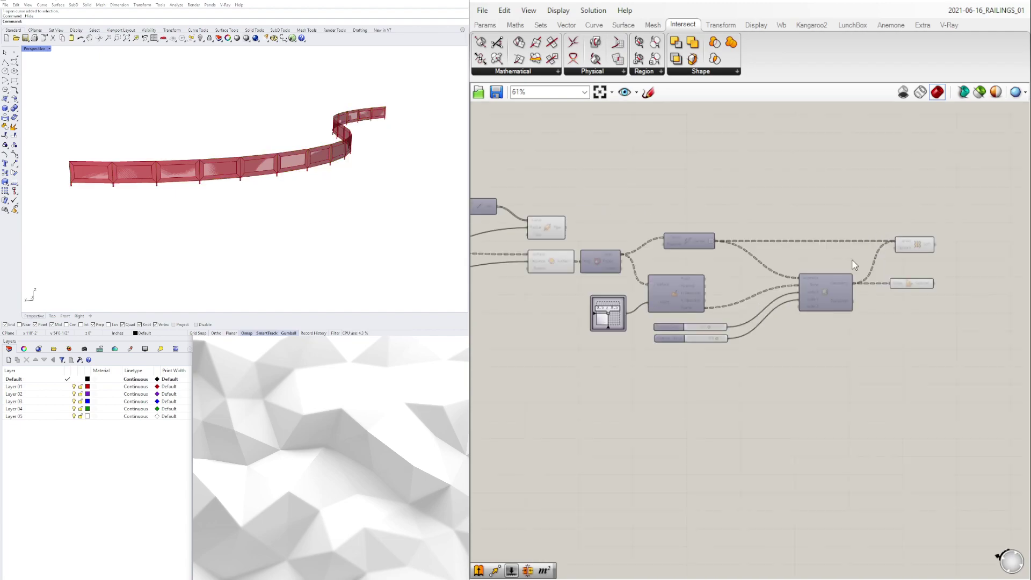
pyautogui.moveTo(545, 290); pyautogui.dragTo(855, 285, button='right')
pyautogui.scroll(3, 689, 332)
pyautogui.moveTo(727, 364); pyautogui.dragTo(651, 241)
pyautogui.middleClick(662, 235)
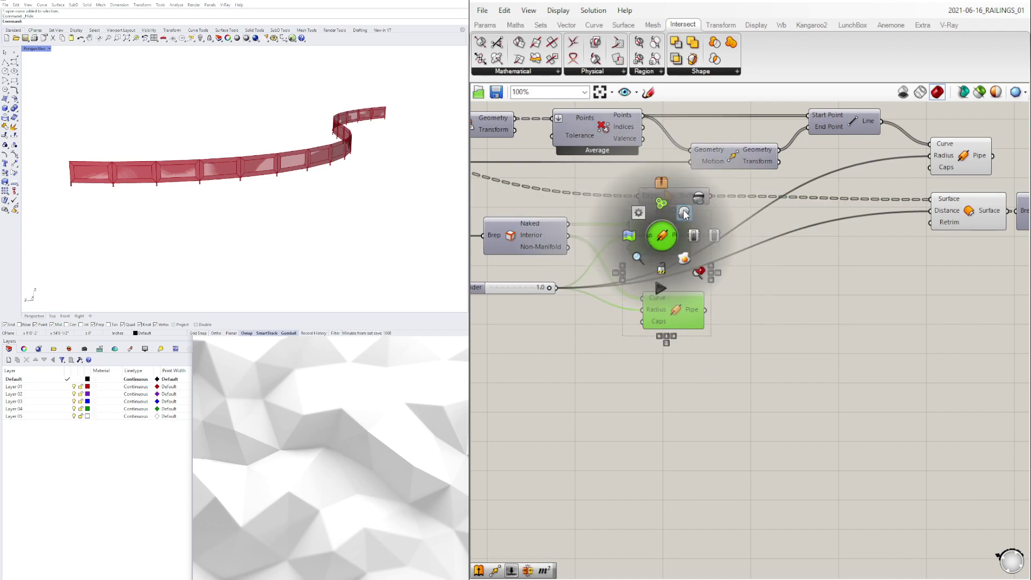
pyautogui.click(684, 213)
pyautogui.click(737, 367)
# Step: Highlight the Loft component and examine its frame surfaces up close on the railing
pyautogui.moveTo(807, 365); pyautogui.dragTo(383, 376, button='right')
pyautogui.moveTo(962, 301); pyautogui.dragTo(734, 287, button='right')
pyautogui.scroll(-2, 733, 288)
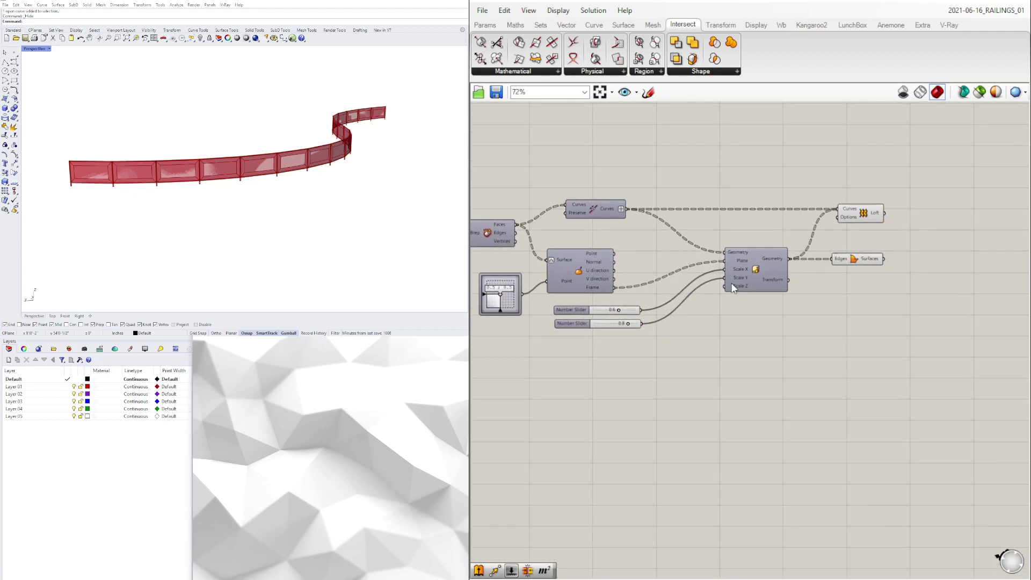
pyautogui.scroll(3, 864, 222)
pyautogui.moveTo(858, 201); pyautogui.dragTo(858, 208)
pyautogui.scroll(5, 343, 160)
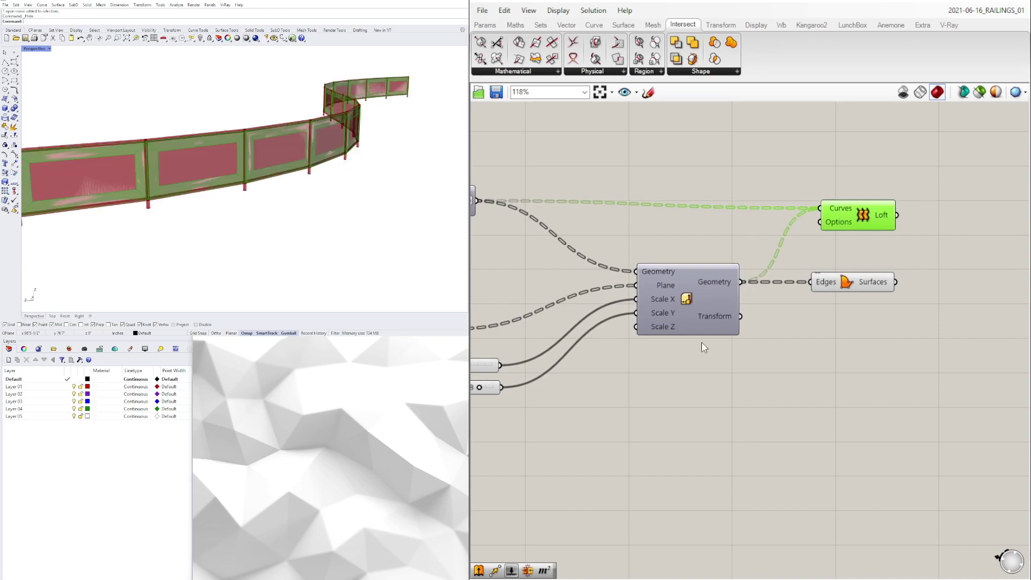
pyautogui.moveTo(680, 367); pyautogui.dragTo(829, 346, button='right')
pyautogui.click(802, 149)
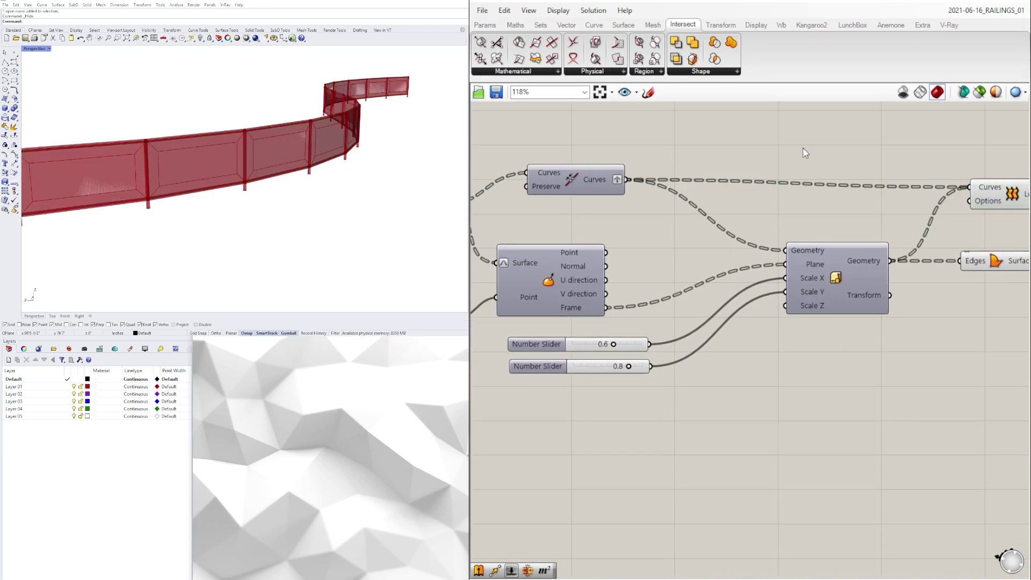
# Step: Turn off the preview of the Offset Surface component
pyautogui.scroll(-4, 777, 150)
pyautogui.scroll(3, 695, 196)
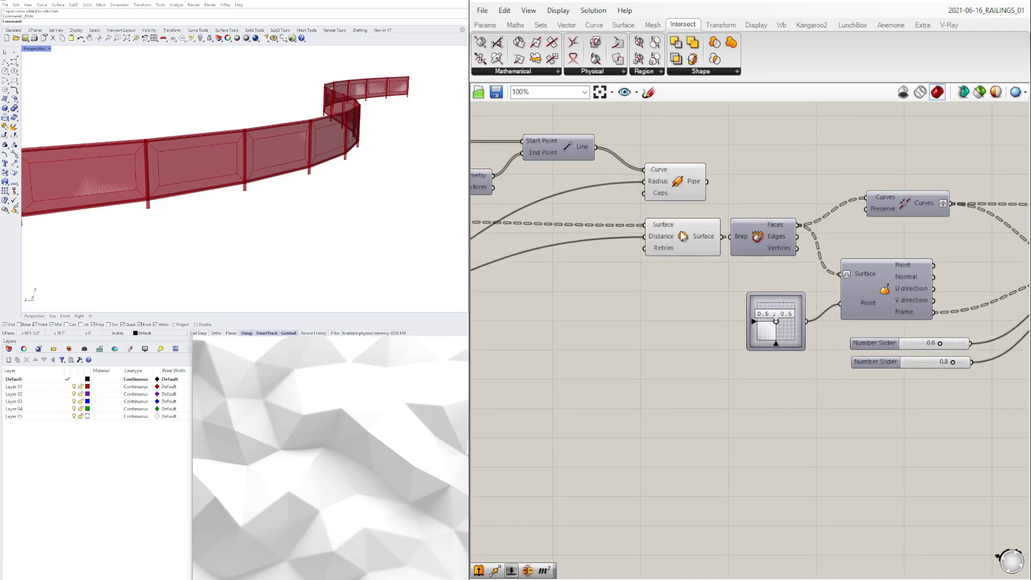
pyautogui.rightClick(683, 236)
pyautogui.click(706, 251)
# Step: Show the control points of the railing's base curve in Rhino and move its end point to reshape the railing
pyautogui.scroll(-5, 585, 318)
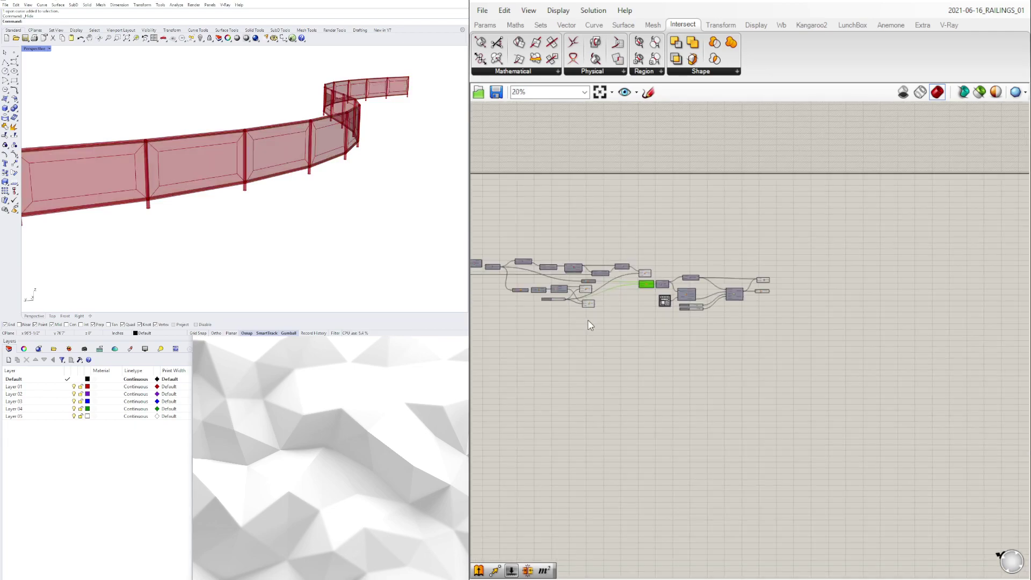
pyautogui.scroll(2, 696, 298)
pyautogui.scroll(-5, 324, 167)
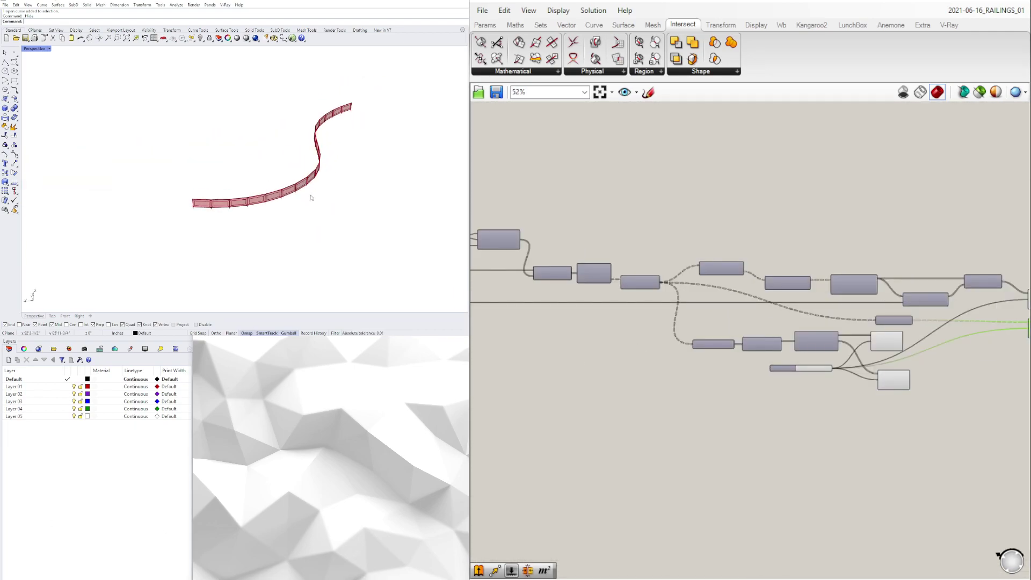
pyautogui.press('Return')
pyautogui.click(276, 202)
pyautogui.moveTo(183, 199); pyautogui.dragTo(180, 166)
pyautogui.click(194, 209)
pyautogui.click(193, 208)
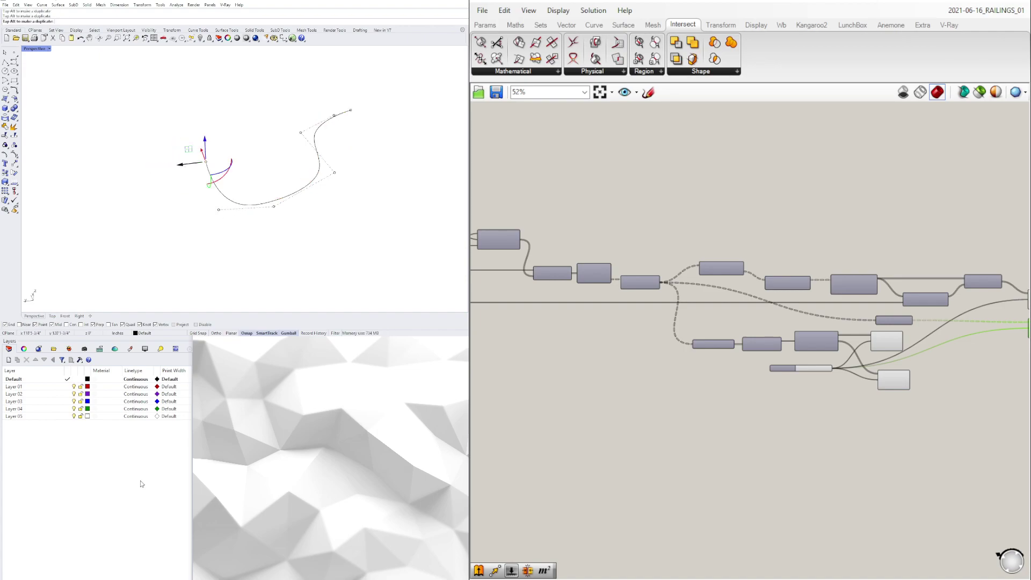
# Step: Rebuild the reshaped base curve with a point count of 10 and degree 3
pyautogui.moveTo(301, 183); pyautogui.dragTo(299, 150, button='right')
pyautogui.scroll(3, 299, 150)
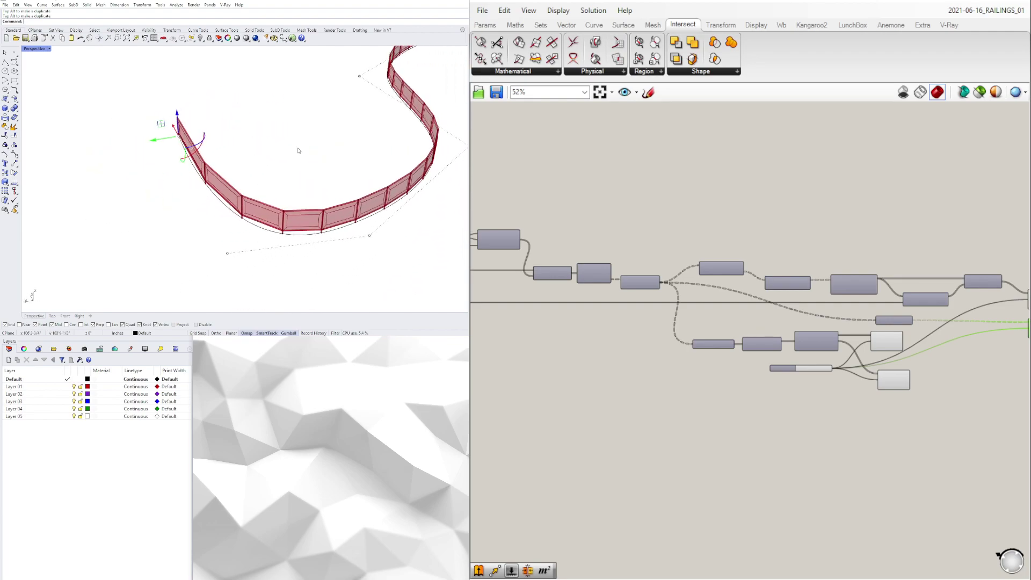
pyautogui.scroll(-3, 299, 151)
pyautogui.moveTo(244, 178); pyautogui.dragTo(316, 198, button='right')
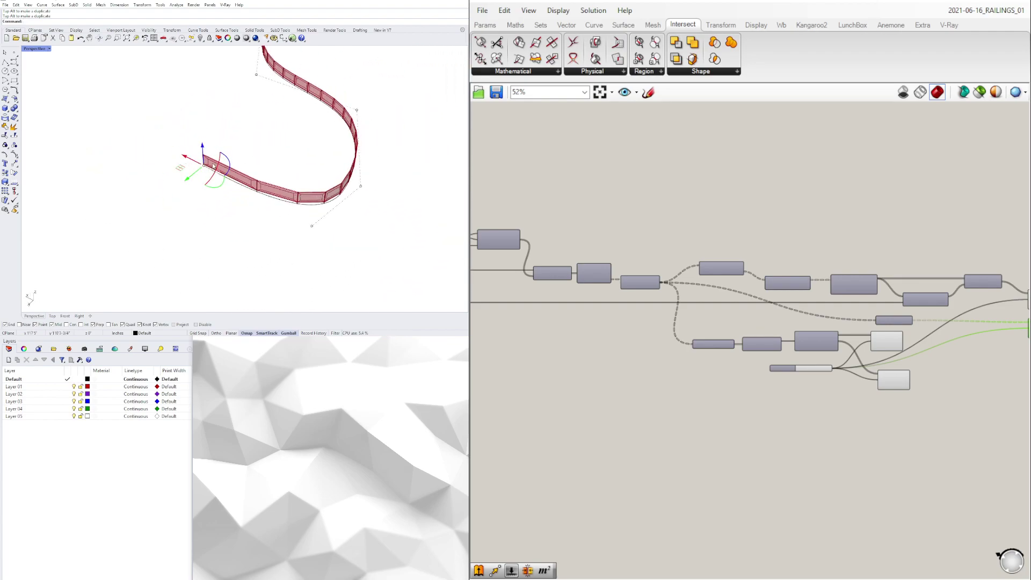
pyautogui.scroll(-5, 213, 166)
pyautogui.moveTo(213, 166); pyautogui.dragTo(237, 179, button='right')
pyautogui.scroll(5, 237, 178)
pyautogui.click(238, 178)
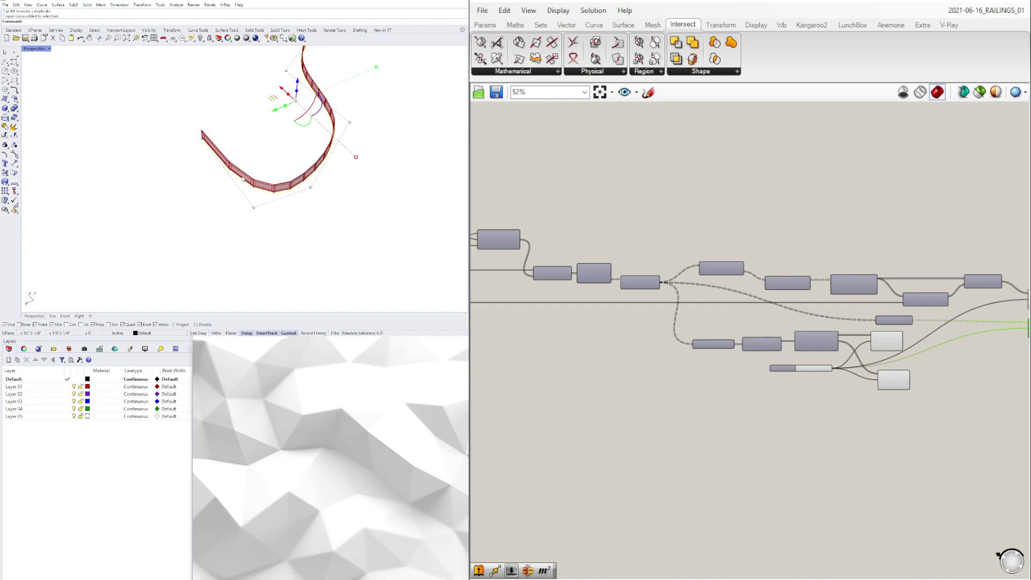
pyautogui.press('Return')
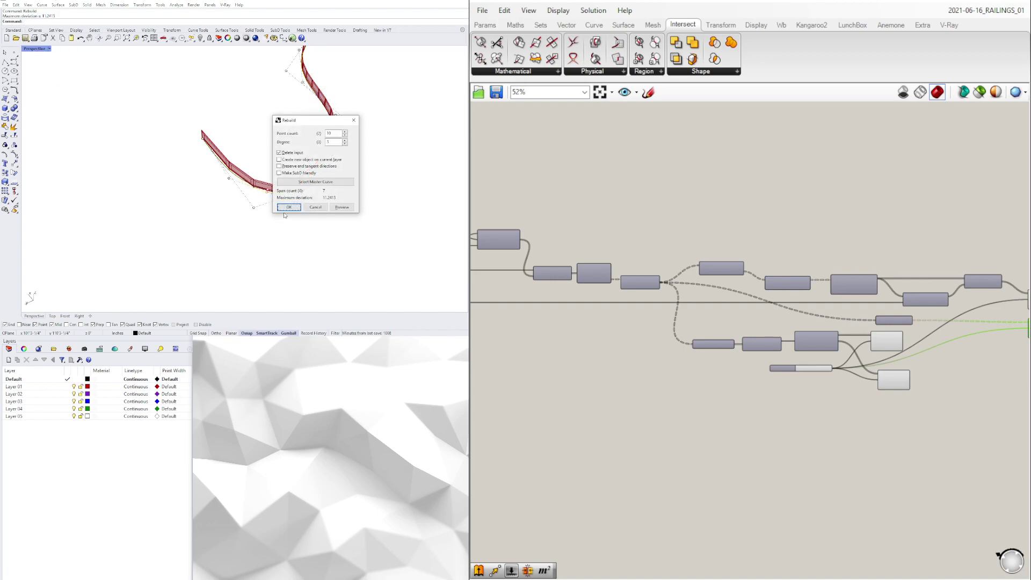
pyautogui.click(288, 207)
# Step: Draw a second, zigzagging control point curve with five points in the empty area in front of the railing
pyautogui.moveTo(288, 209); pyautogui.dragTo(273, 150, button='right')
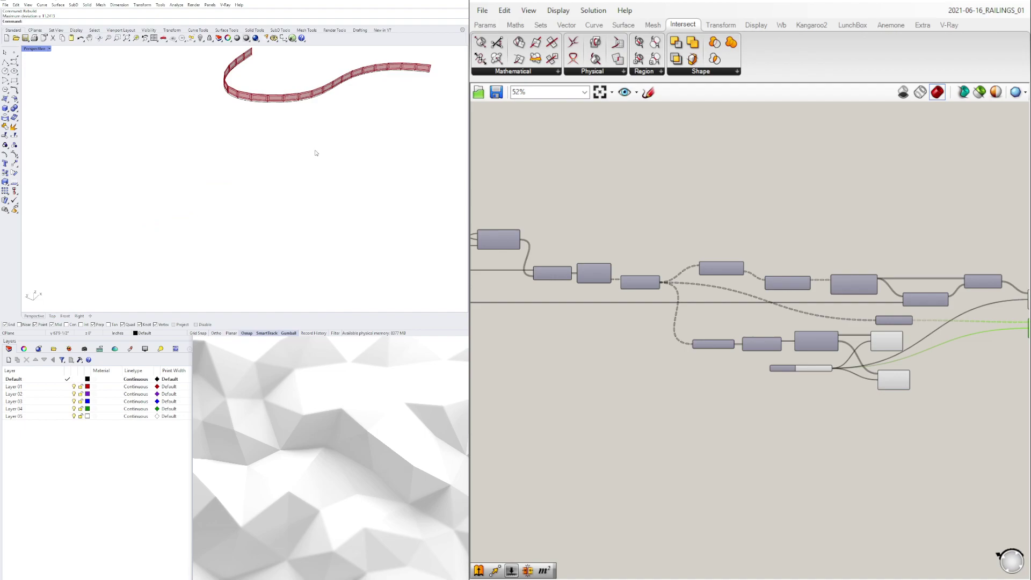
pyautogui.click(14, 62)
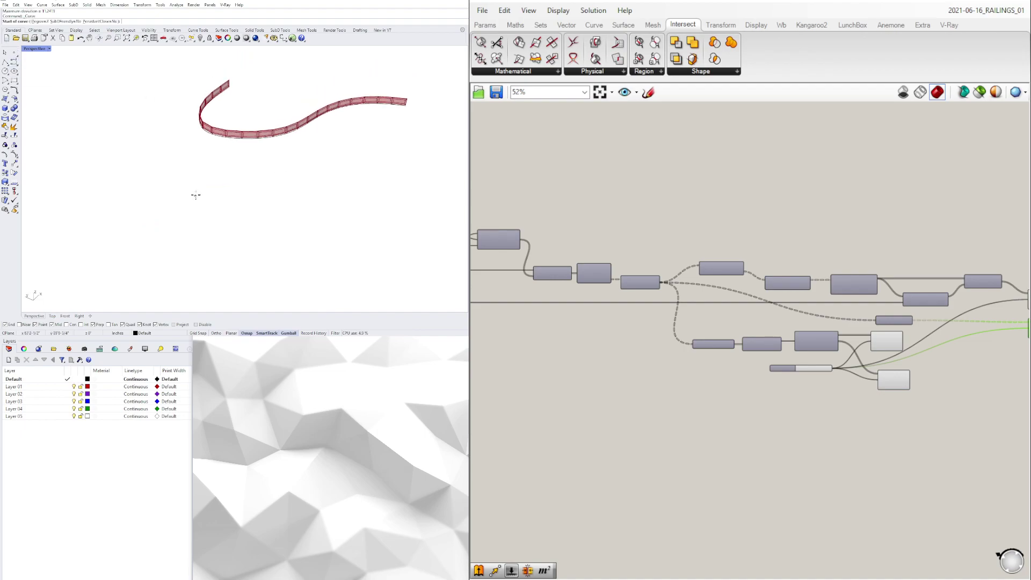
pyautogui.click(195, 196)
pyautogui.click(165, 235)
pyautogui.click(211, 253)
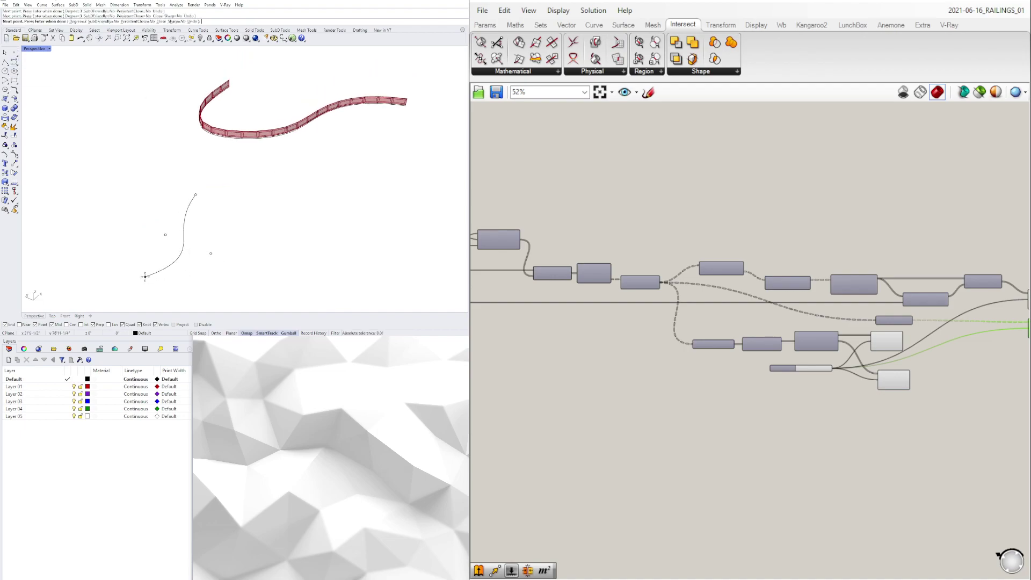
pyautogui.click(145, 276)
pyautogui.click(204, 299)
pyautogui.press('Return')
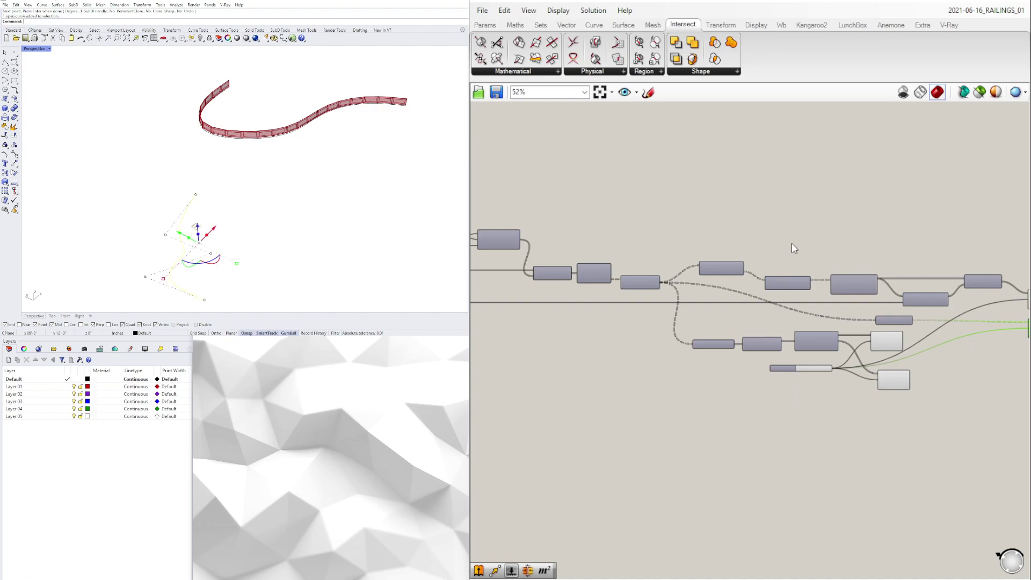
# Step: Assign the newly drawn curve to the Curve parameter at the start of the Grasshopper definition
pyautogui.scroll(-5, 601, 252)
pyautogui.moveTo(505, 253); pyautogui.dragTo(752, 298, button='right')
pyautogui.scroll(8, 698, 296)
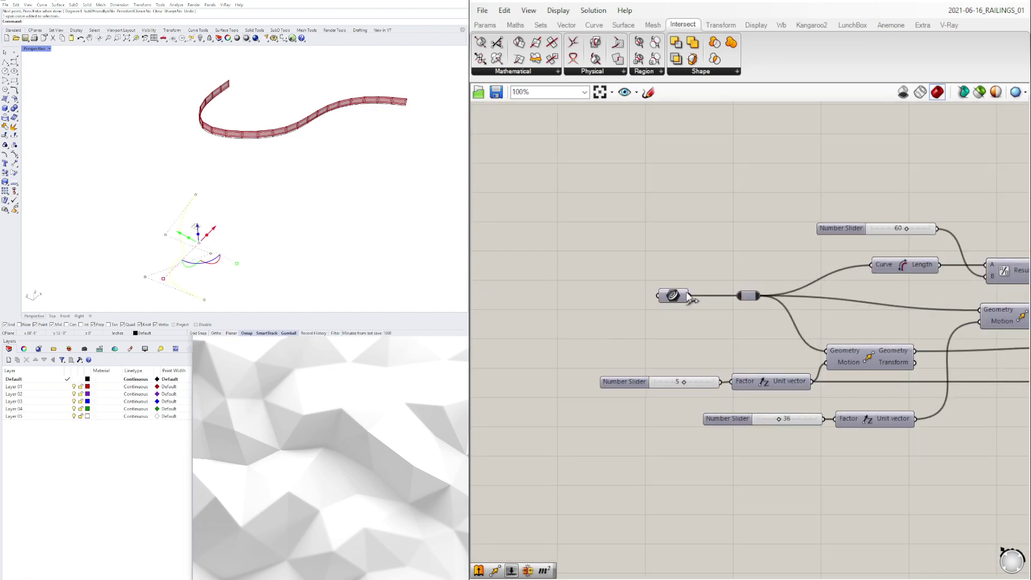
pyautogui.rightClick(673, 296)
pyautogui.click(713, 460)
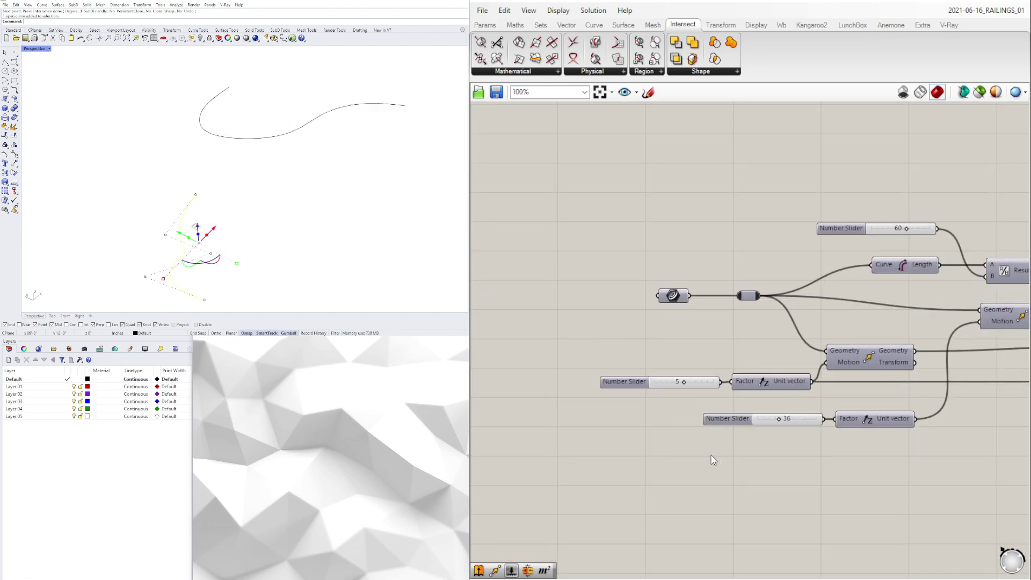
pyautogui.click(251, 235)
# Step: Run Rebuild on the new base curve that carries the railing
pyautogui.keyDown('shift'); pyautogui.moveTo(251, 234); pyautogui.dragTo(188, 86, button='right'); pyautogui.keyUp('shift')
pyautogui.scroll(3, 165, 86)
pyautogui.scroll(4, 166, 87)
pyautogui.scroll(-8, 188, 86)
pyautogui.click(224, 92)
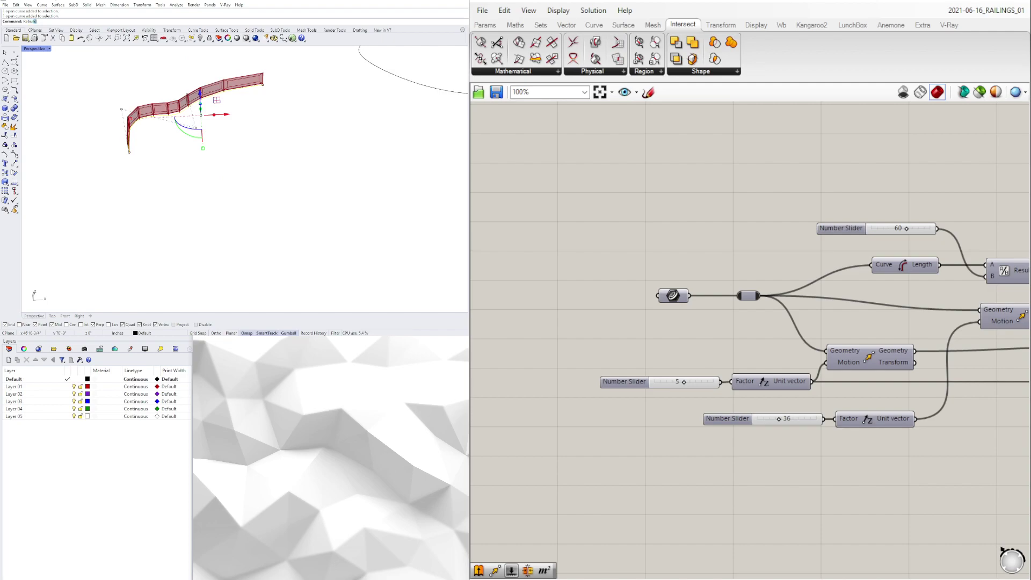
pyautogui.press('Return')
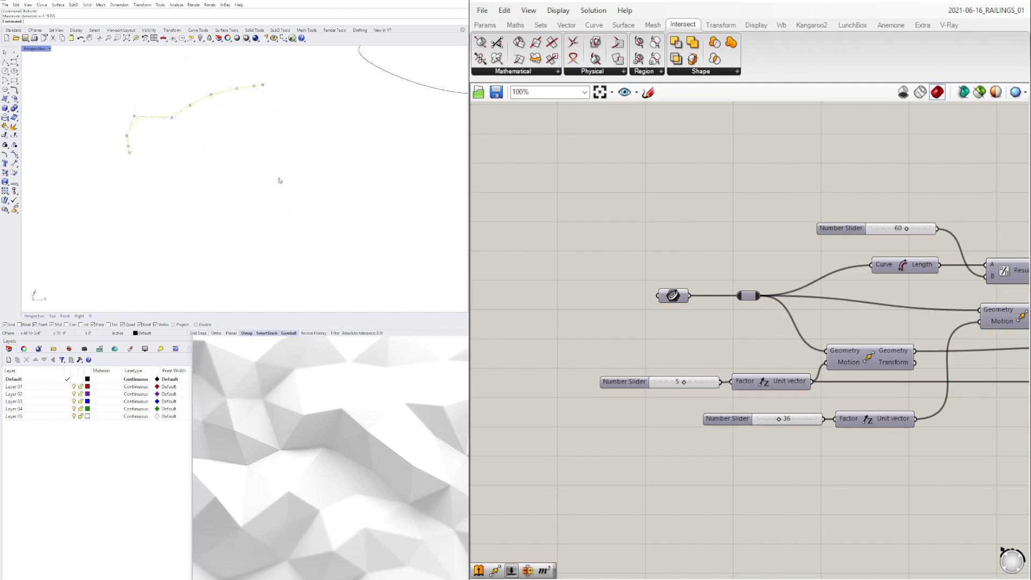
pyautogui.click(226, 100)
# Step: Examine the railing on the rebuilt curve from several angles, both close up and from afar
pyautogui.moveTo(226, 99); pyautogui.dragTo(368, 214, button='right')
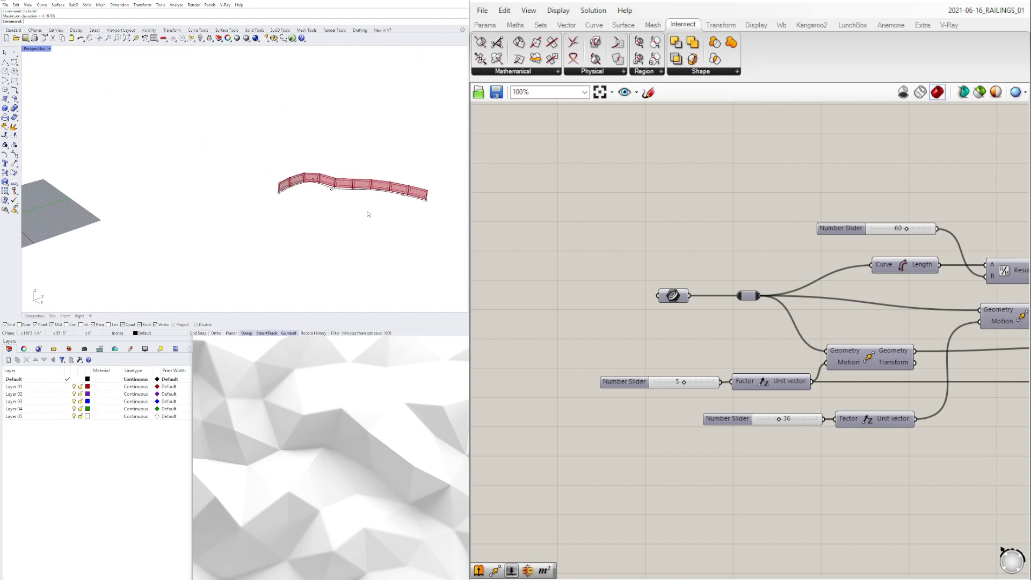
pyautogui.scroll(9, 368, 215)
pyautogui.moveTo(350, 179); pyautogui.dragTo(300, 186, button='right')
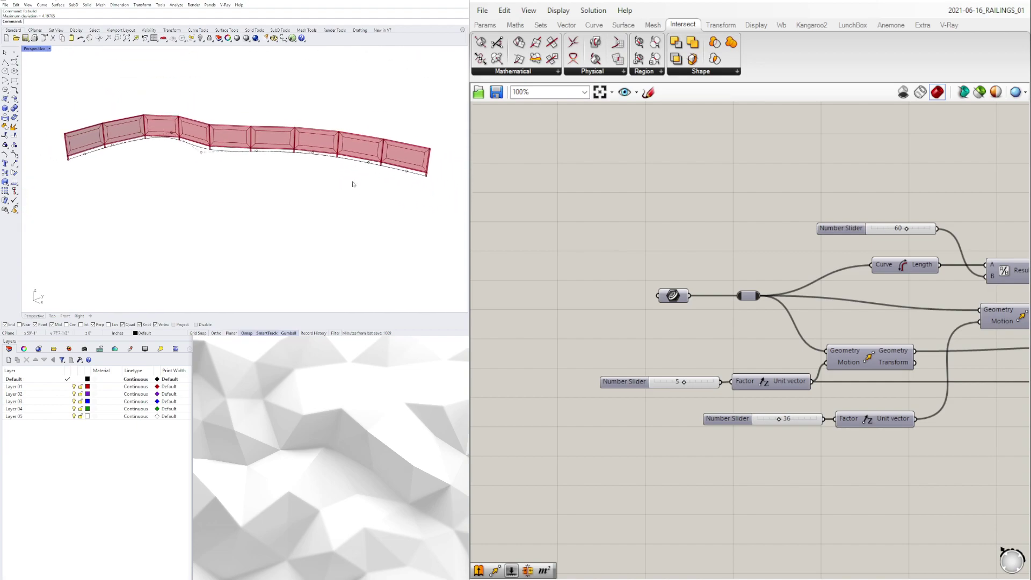
pyautogui.scroll(-8, 389, 194)
pyautogui.moveTo(388, 193); pyautogui.dragTo(333, 203, button='right')
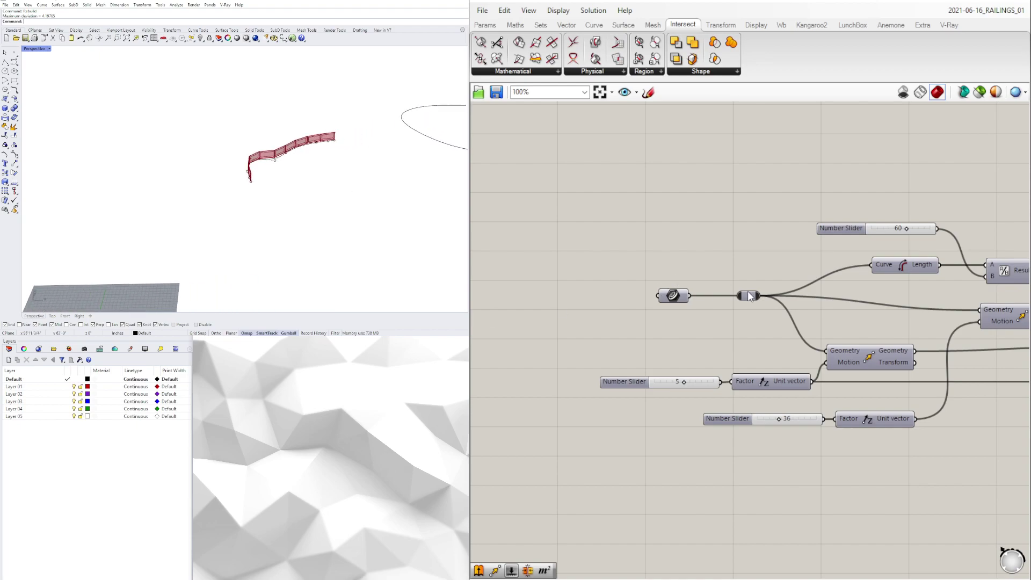
# Step: Clear the component selection and review the whole Grasshopper definition from the Curve input to the final Loft and Boundary Surfaces
pyautogui.scroll(-1, 747, 291)
pyautogui.moveTo(727, 222); pyautogui.dragTo(666, 215, button='right')
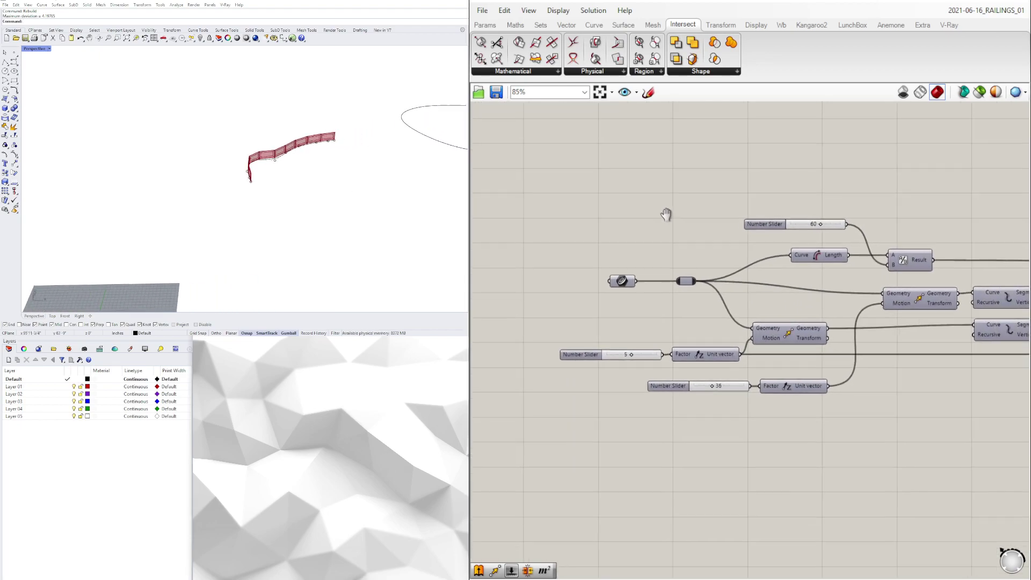
pyautogui.scroll(-5, 666, 215)
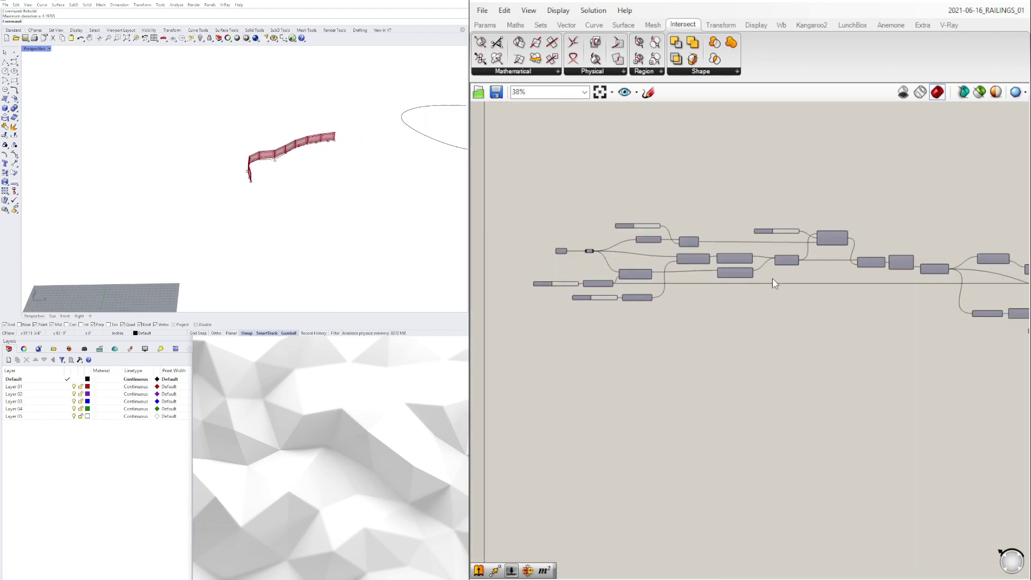
pyautogui.scroll(-1, 772, 278)
pyautogui.moveTo(764, 278); pyautogui.dragTo(729, 277, button='right')
pyautogui.scroll(-1, 779, 304)
pyautogui.moveTo(792, 304); pyautogui.dragTo(729, 285, button='right')
pyautogui.scroll(-1, 737, 288)
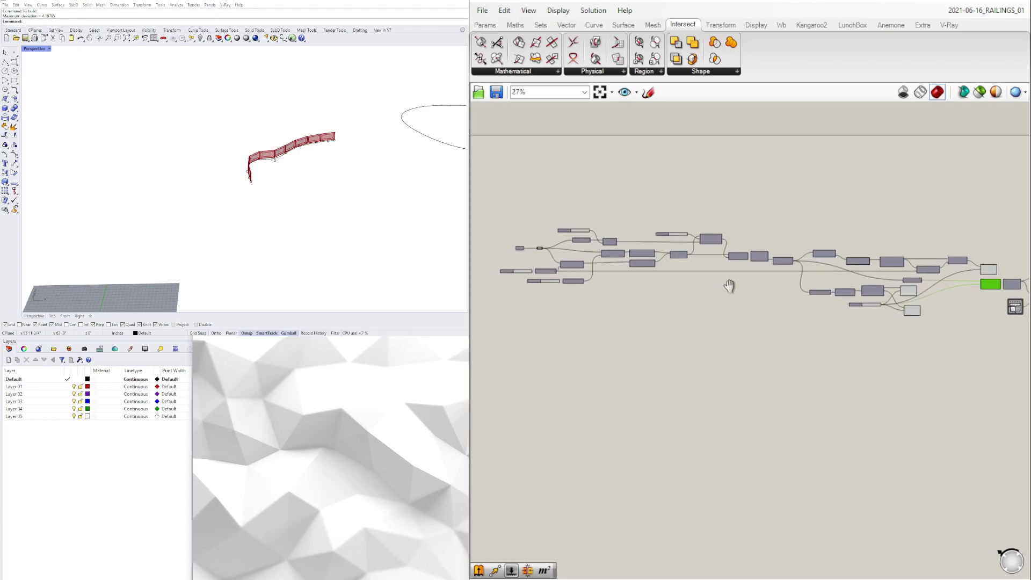
pyautogui.click(774, 334)
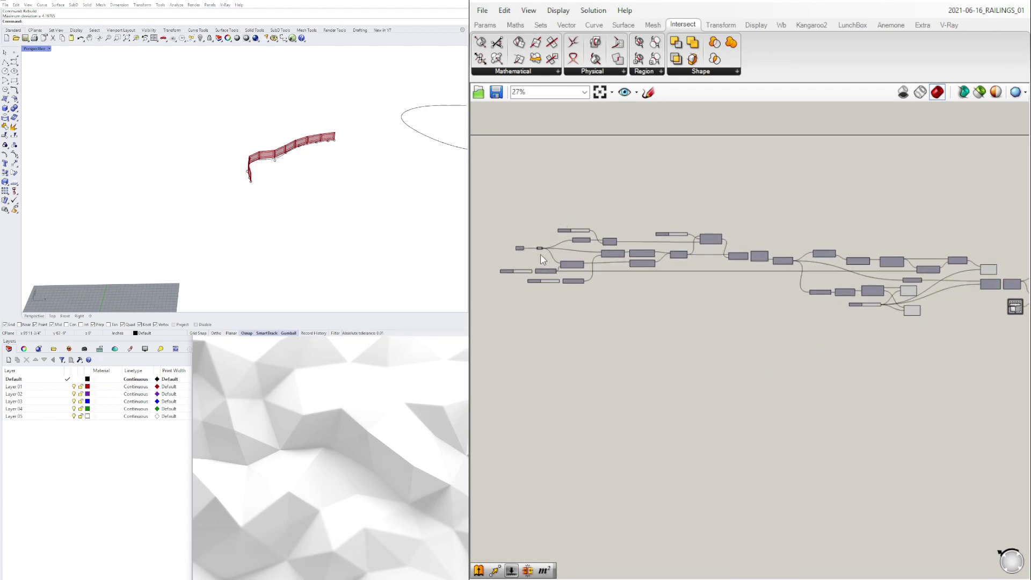
pyautogui.scroll(-1, 567, 286)
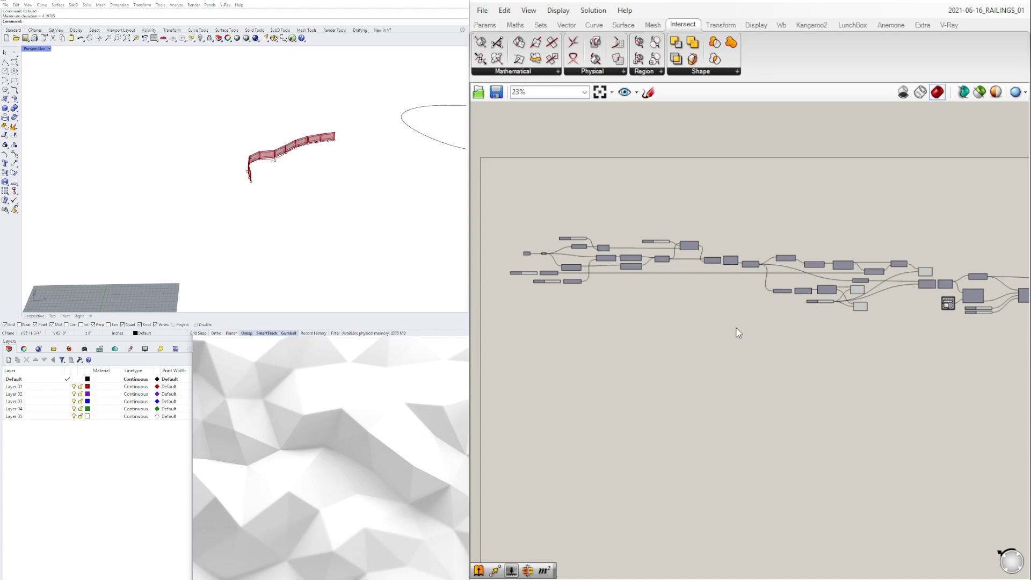
pyautogui.moveTo(760, 319); pyautogui.dragTo(754, 299, button='right')
pyautogui.scroll(-3, 731, 324)
pyautogui.scroll(2, 743, 295)
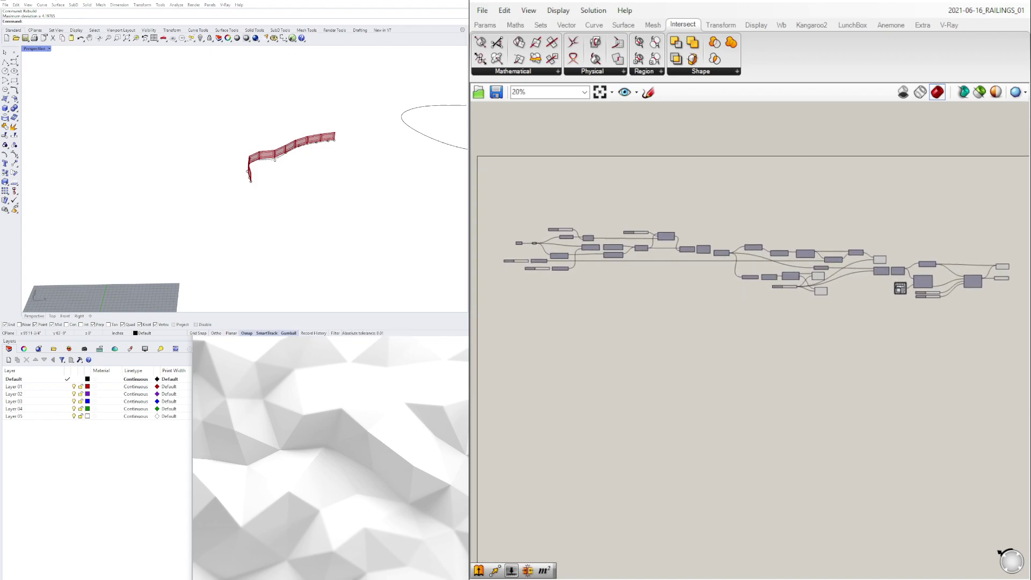